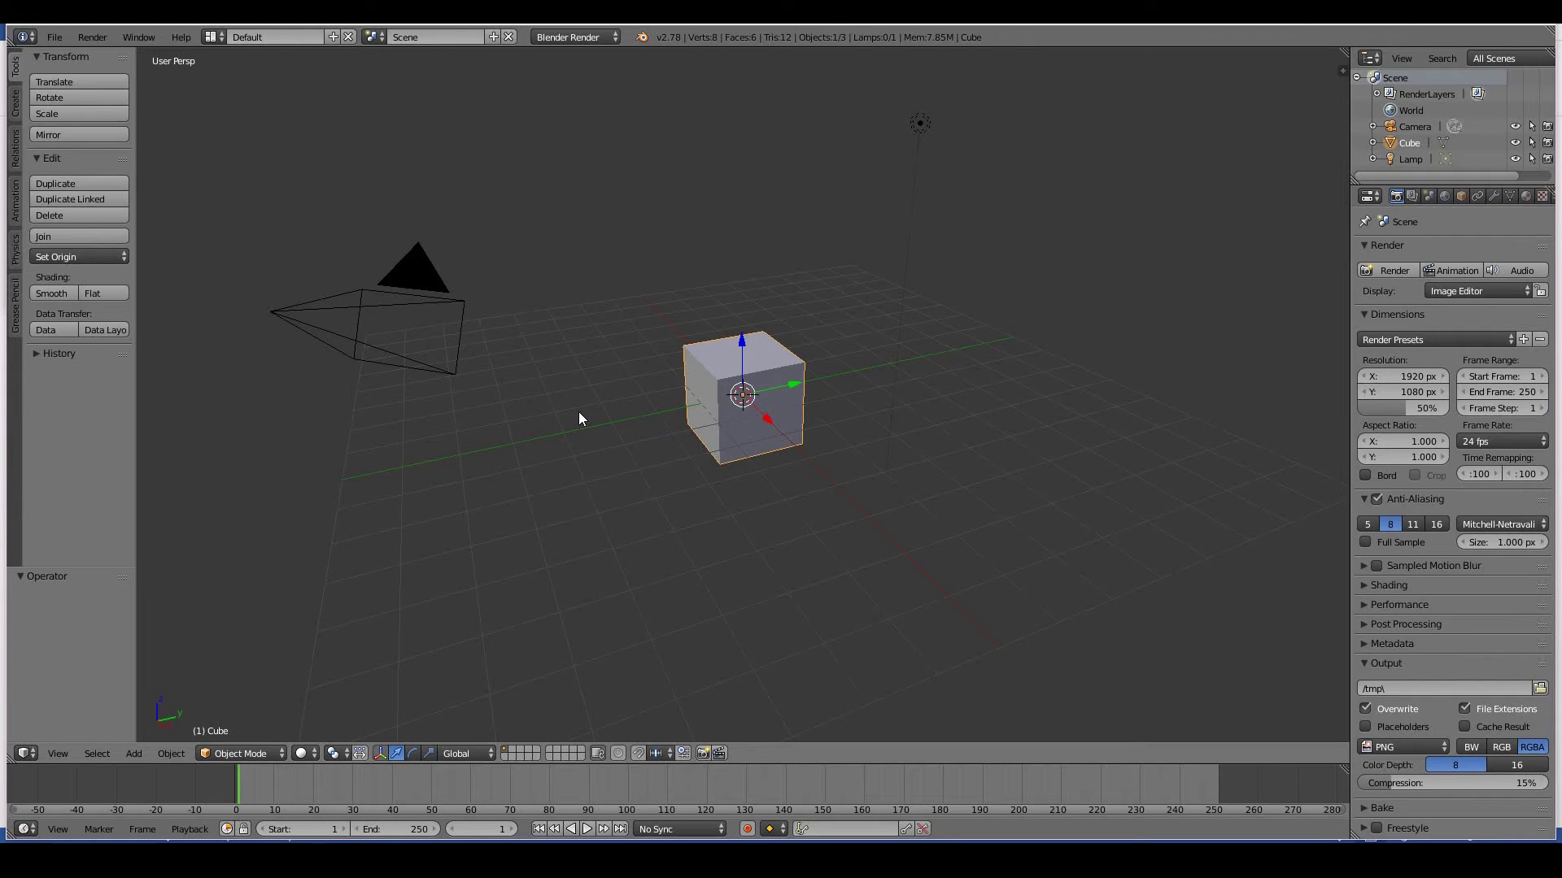
# Orbit the cube scene, browse the timeline's View and Editor Type menus, and set the 3D cursor right of the cube
pyautogui.moveTo(987, 481)
pyautogui.mouseDown(button='middle')
pyautogui.moveTo(885, 493)
pyautogui.moveTo(1002, 486)
pyautogui.moveTo(969, 484)
pyautogui.mouseUp(button='middle')
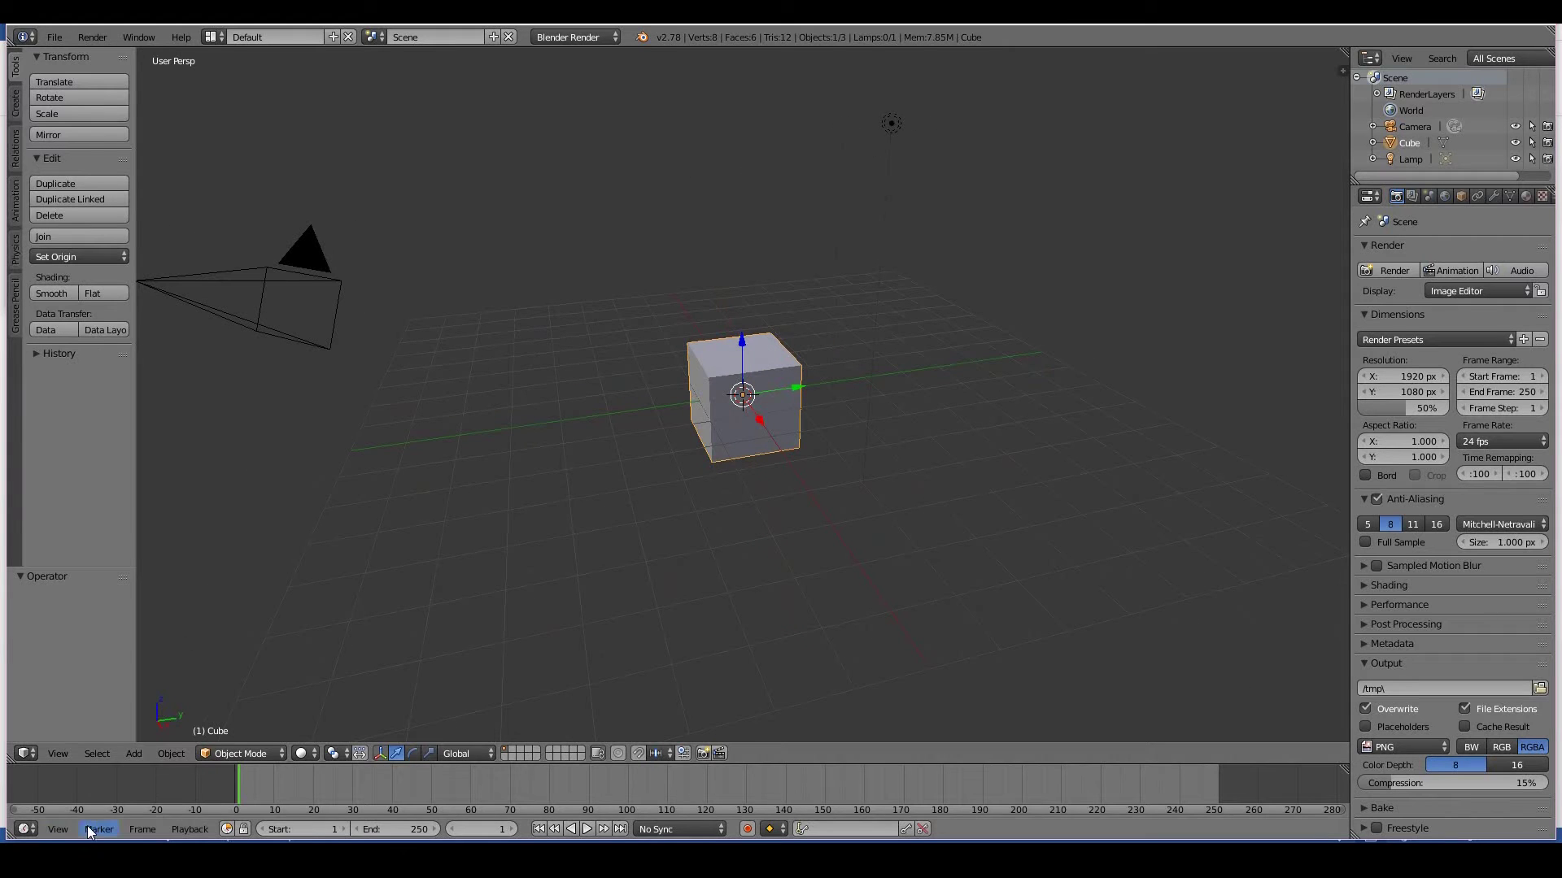
pyautogui.click(58, 829)
pyautogui.click(26, 828)
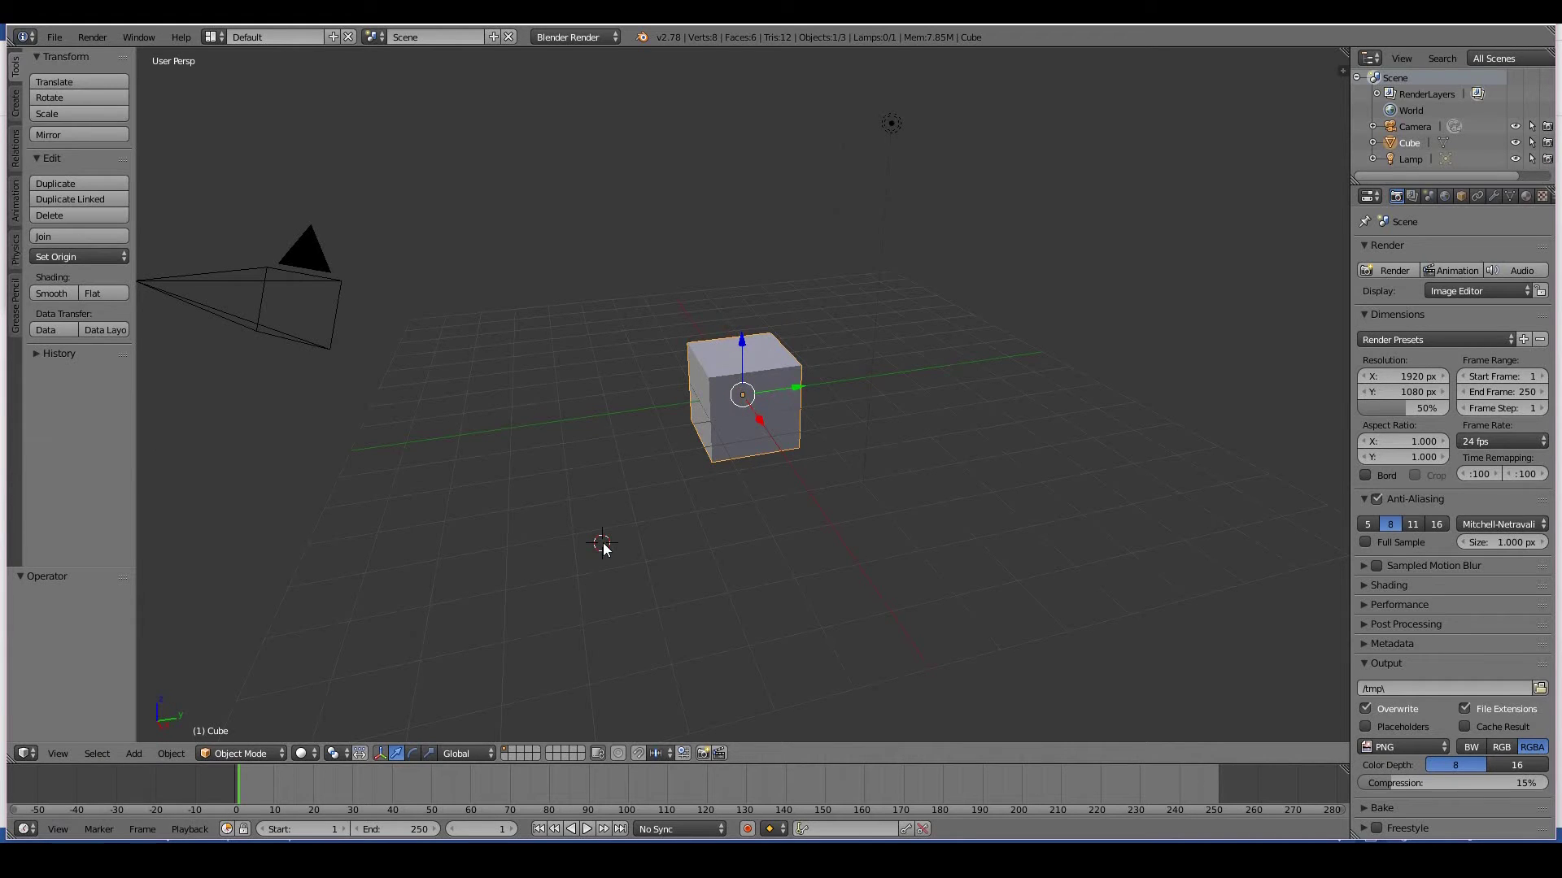
pyautogui.click(820, 397)
# Raise the 3D view/timeline border and inspect the 3D view, timeline and Properties editor-type menus
pyautogui.moveTo(553, 742); pyautogui.dragTo(553, 624)
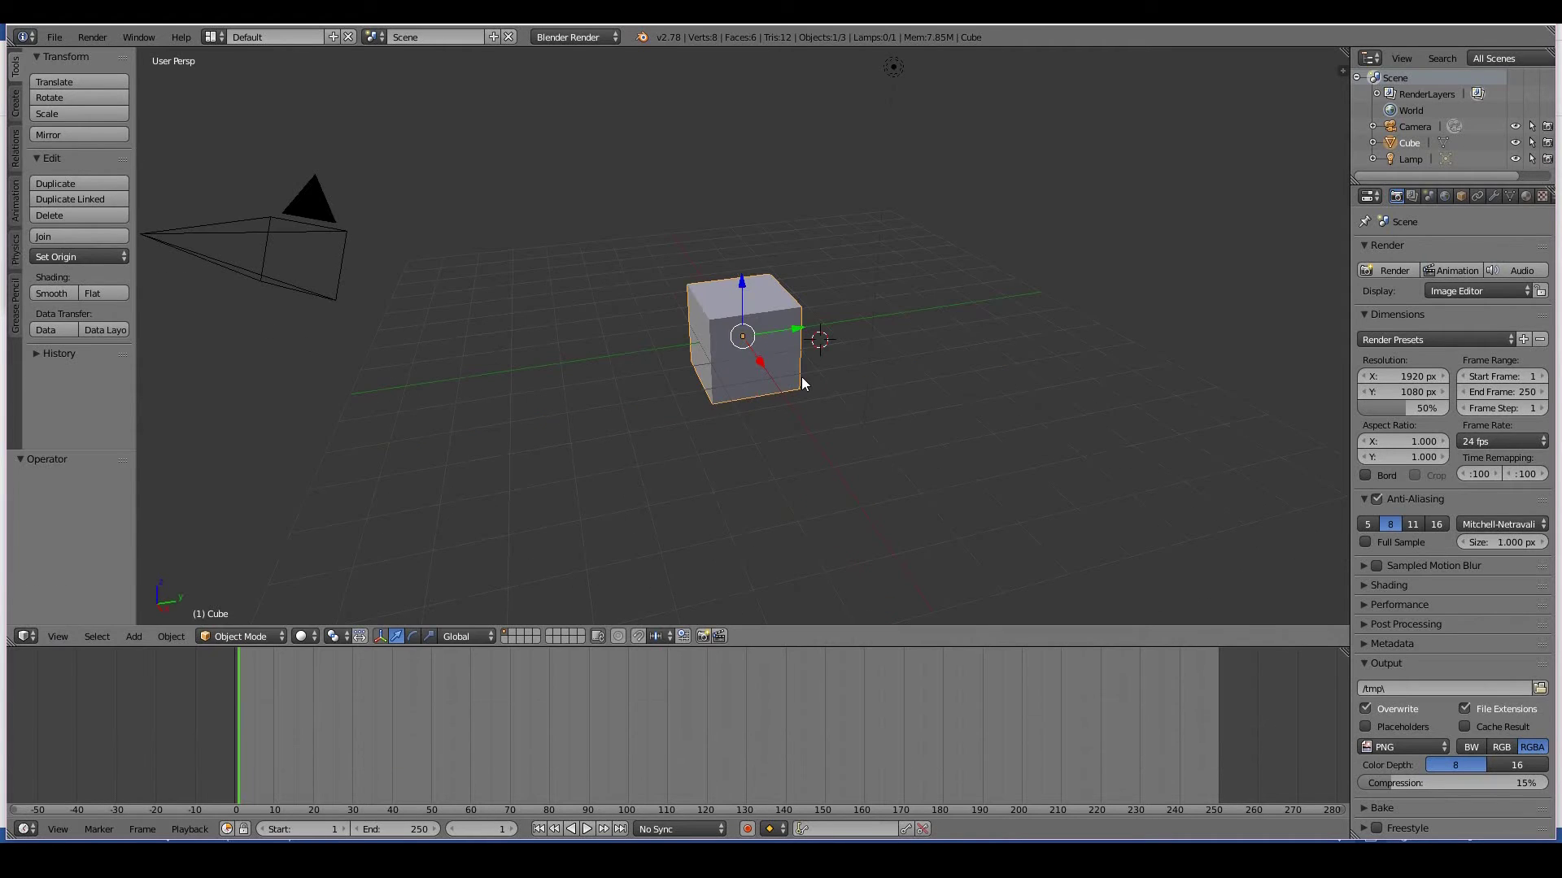
pyautogui.click(28, 636)
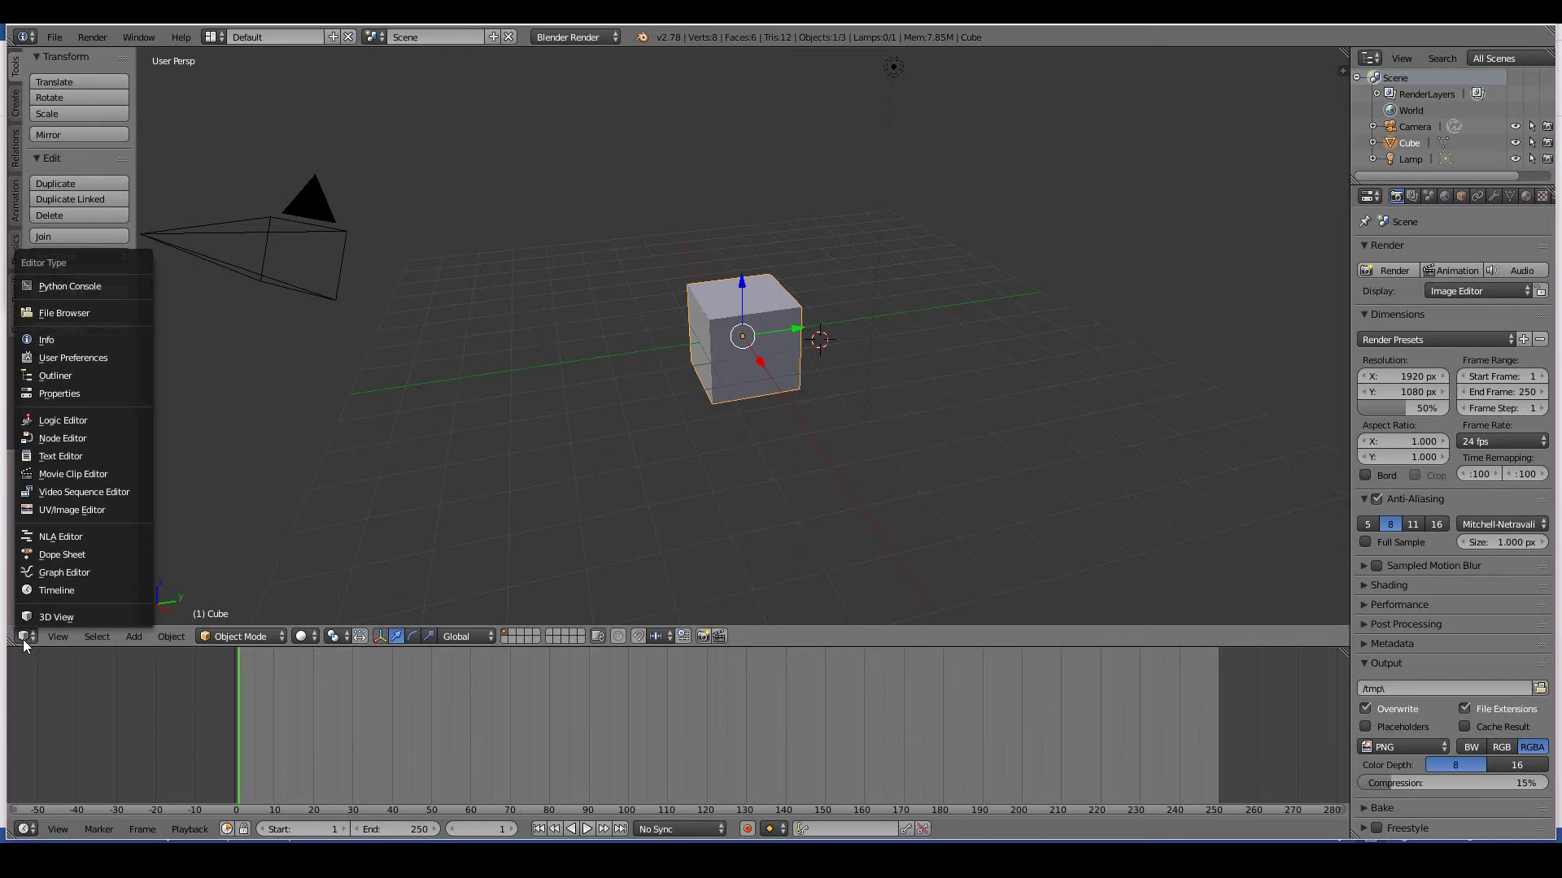
pyautogui.click(26, 829)
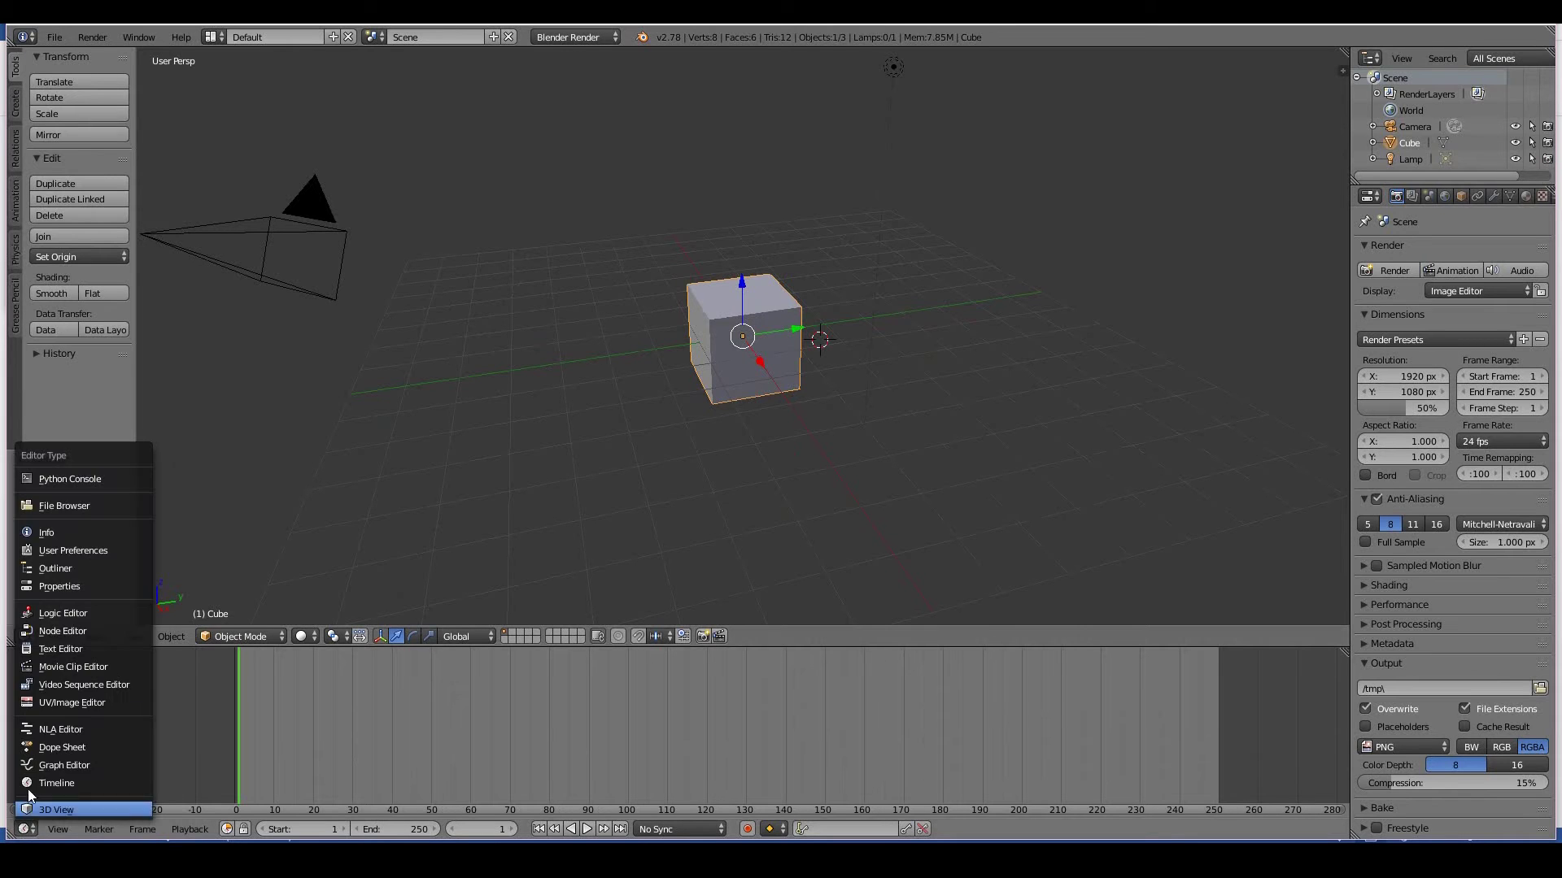
pyautogui.click(1361, 198)
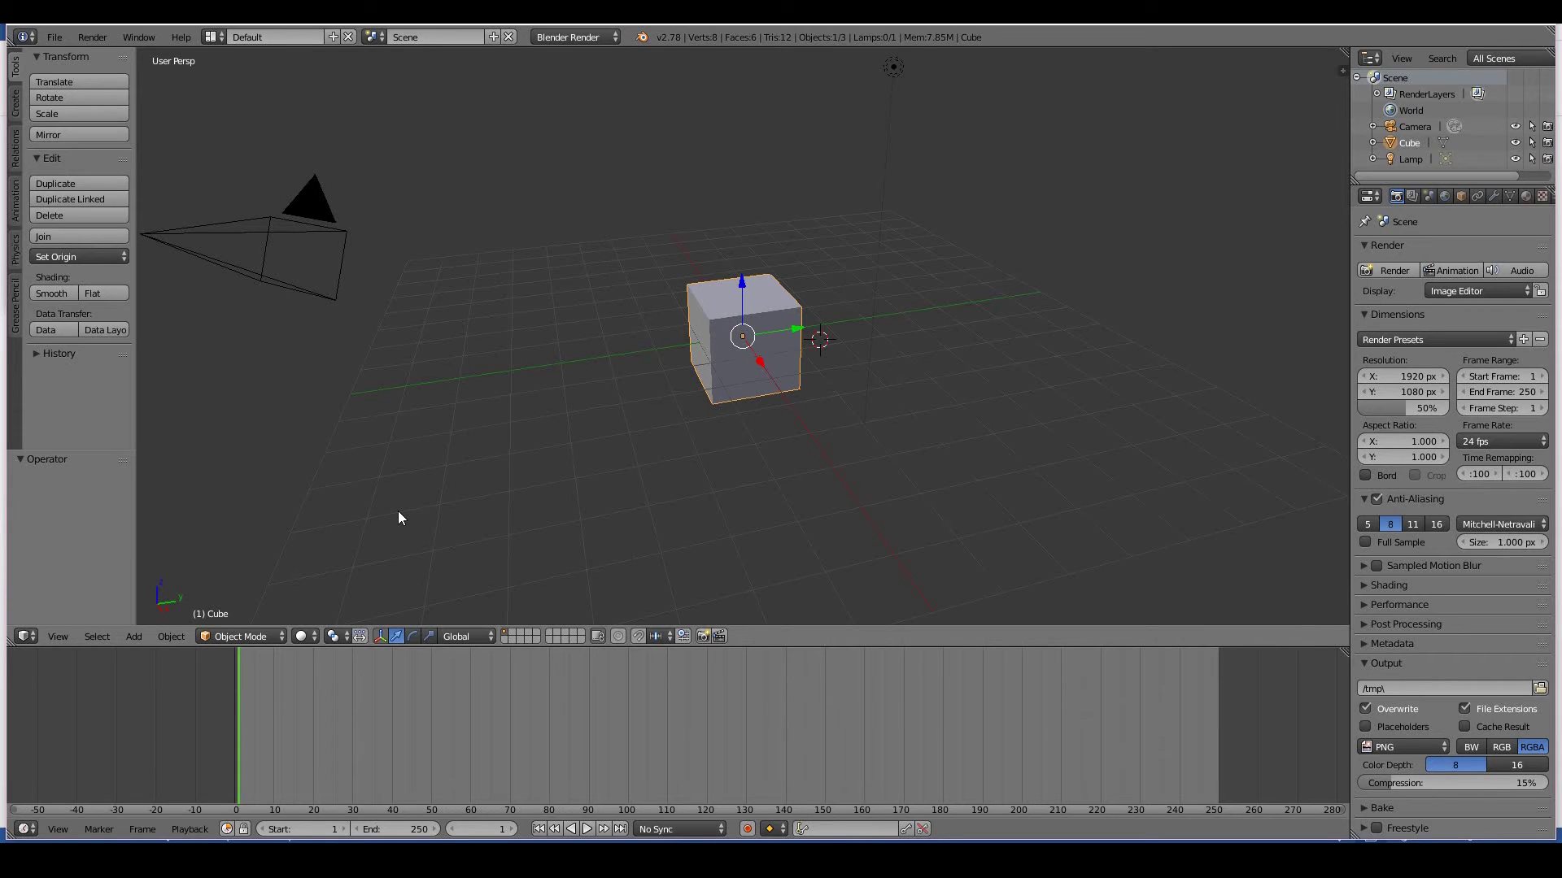
pyautogui.click(24, 637)
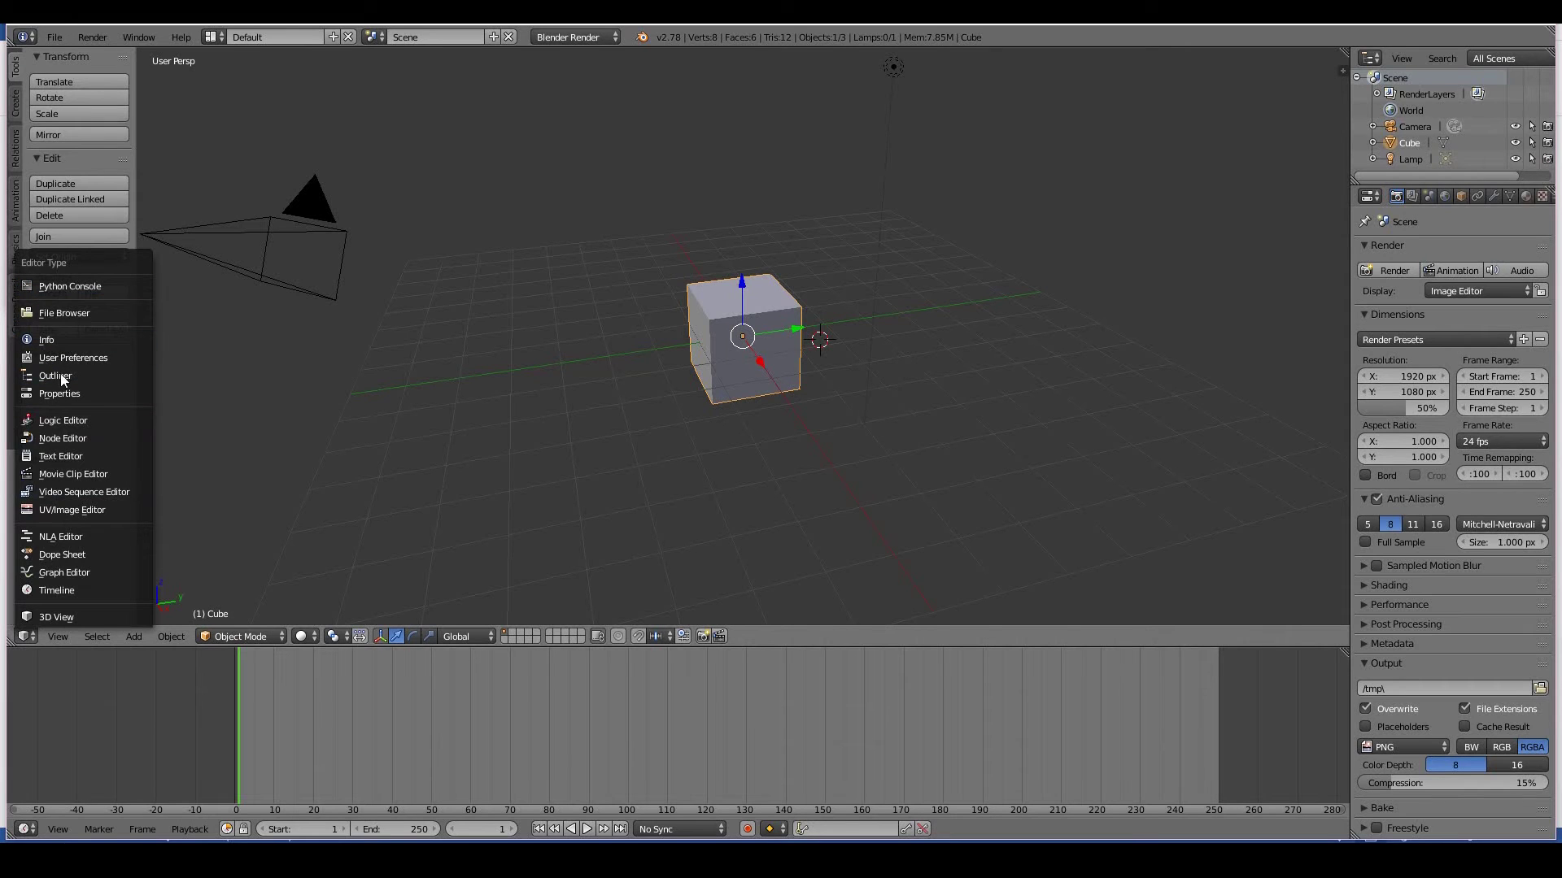
pyautogui.click(49, 616)
pyautogui.click(27, 636)
pyautogui.click(36, 493)
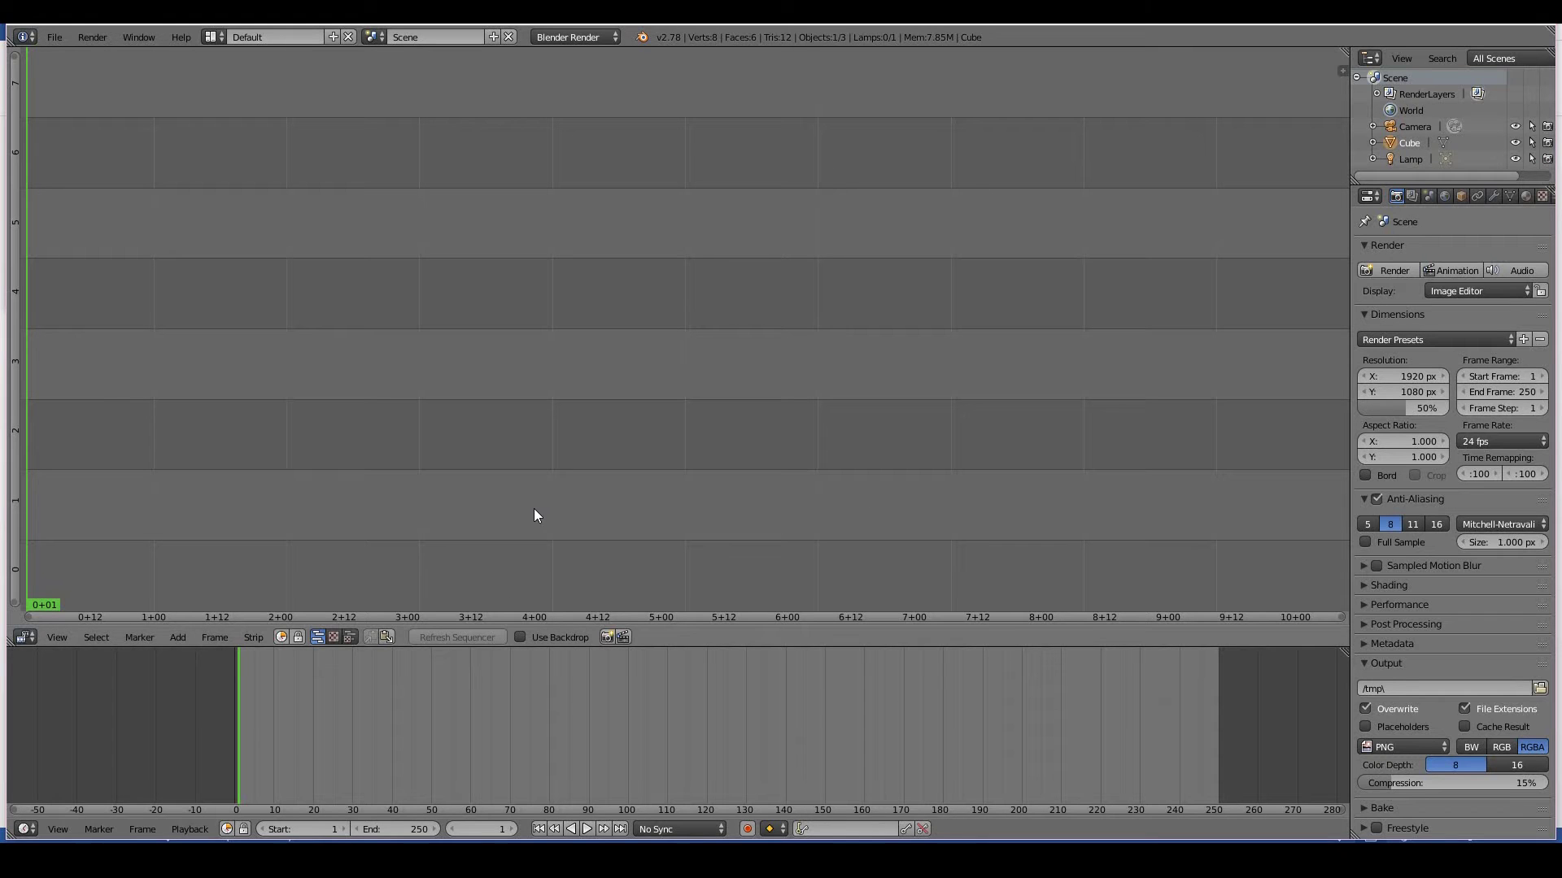
pyautogui.click(23, 637)
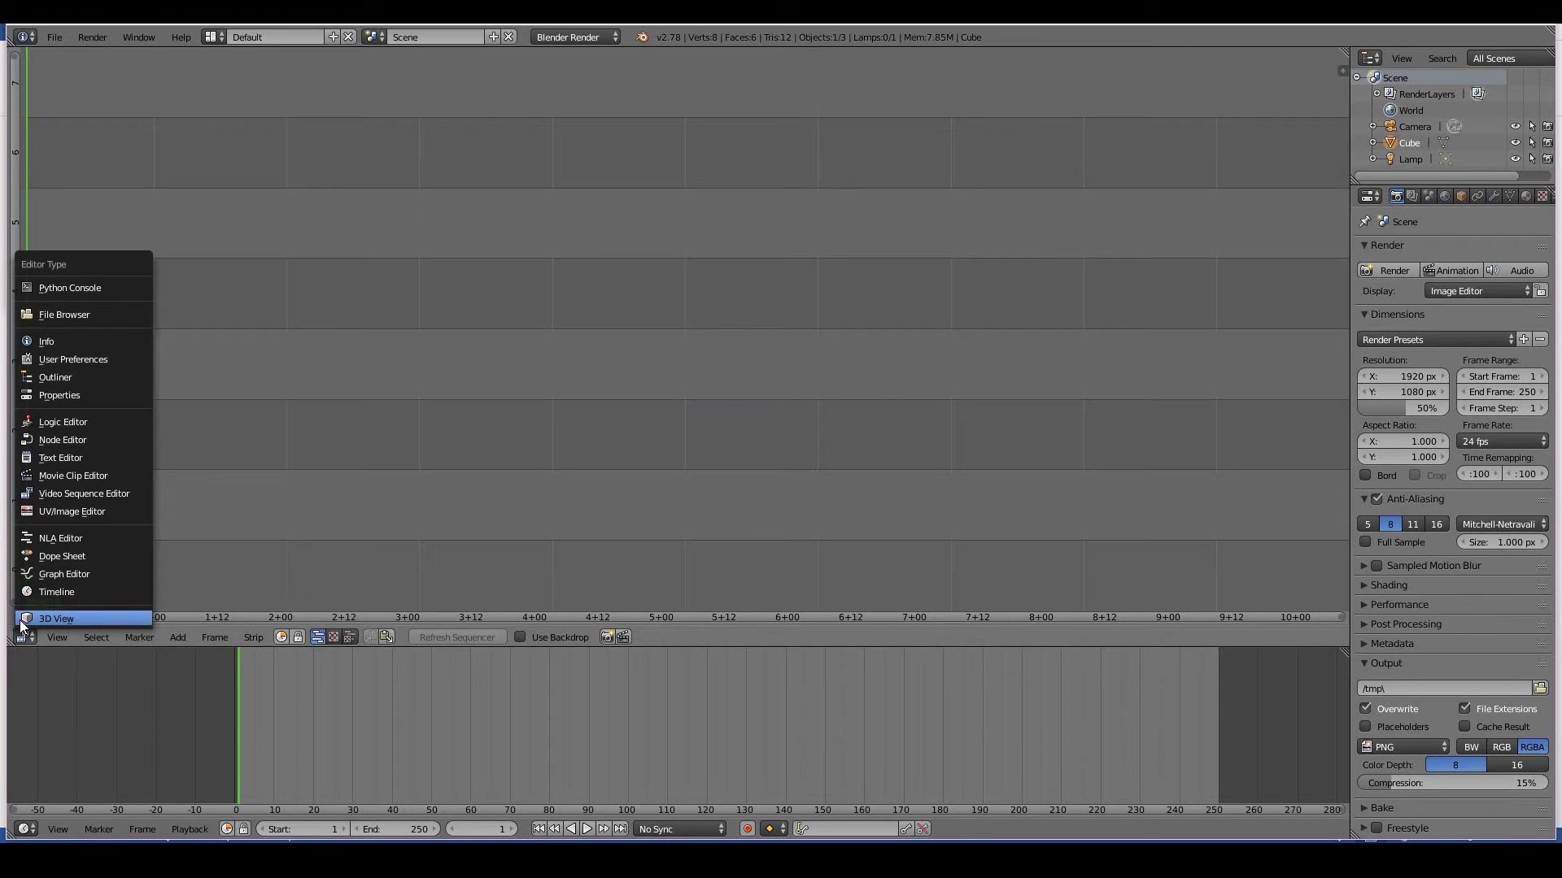
pyautogui.click(23, 621)
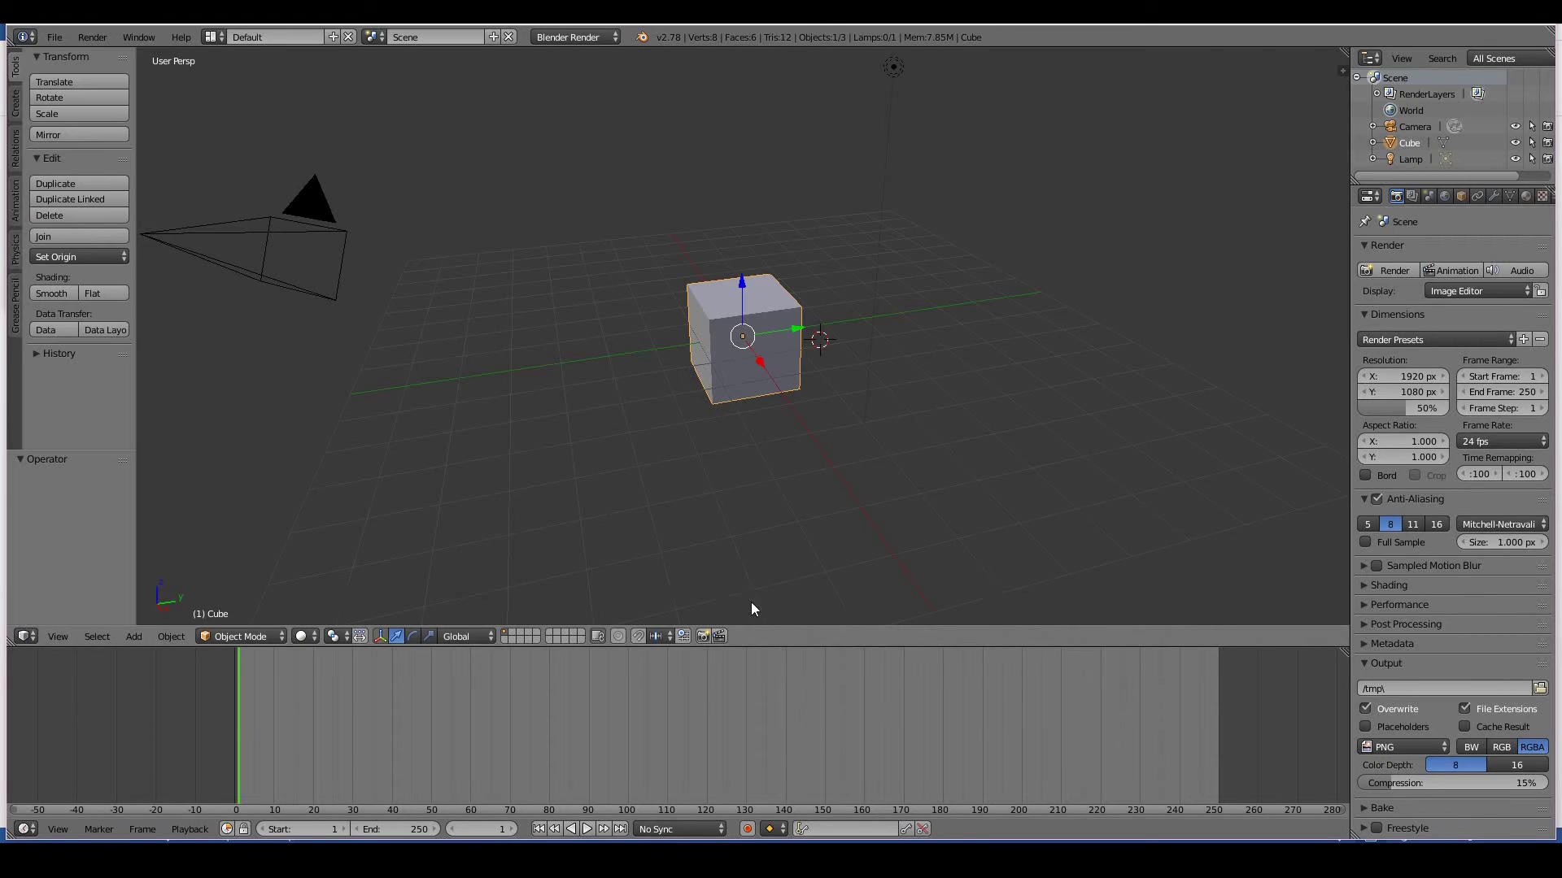
pyautogui.click(24, 830)
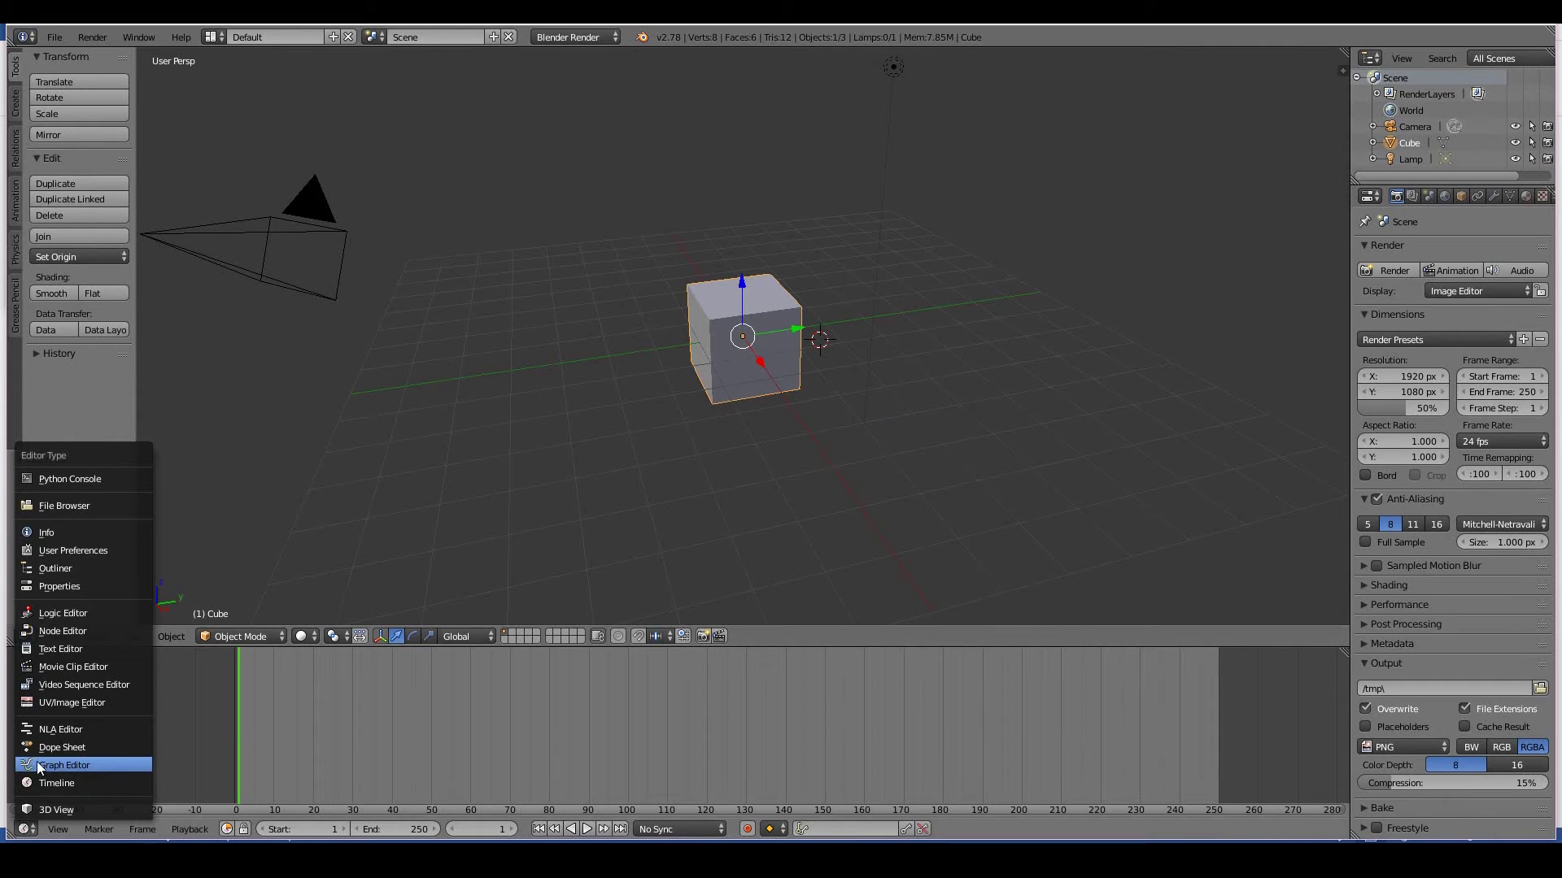
pyautogui.click(36, 765)
pyautogui.click(25, 829)
pyautogui.click(34, 786)
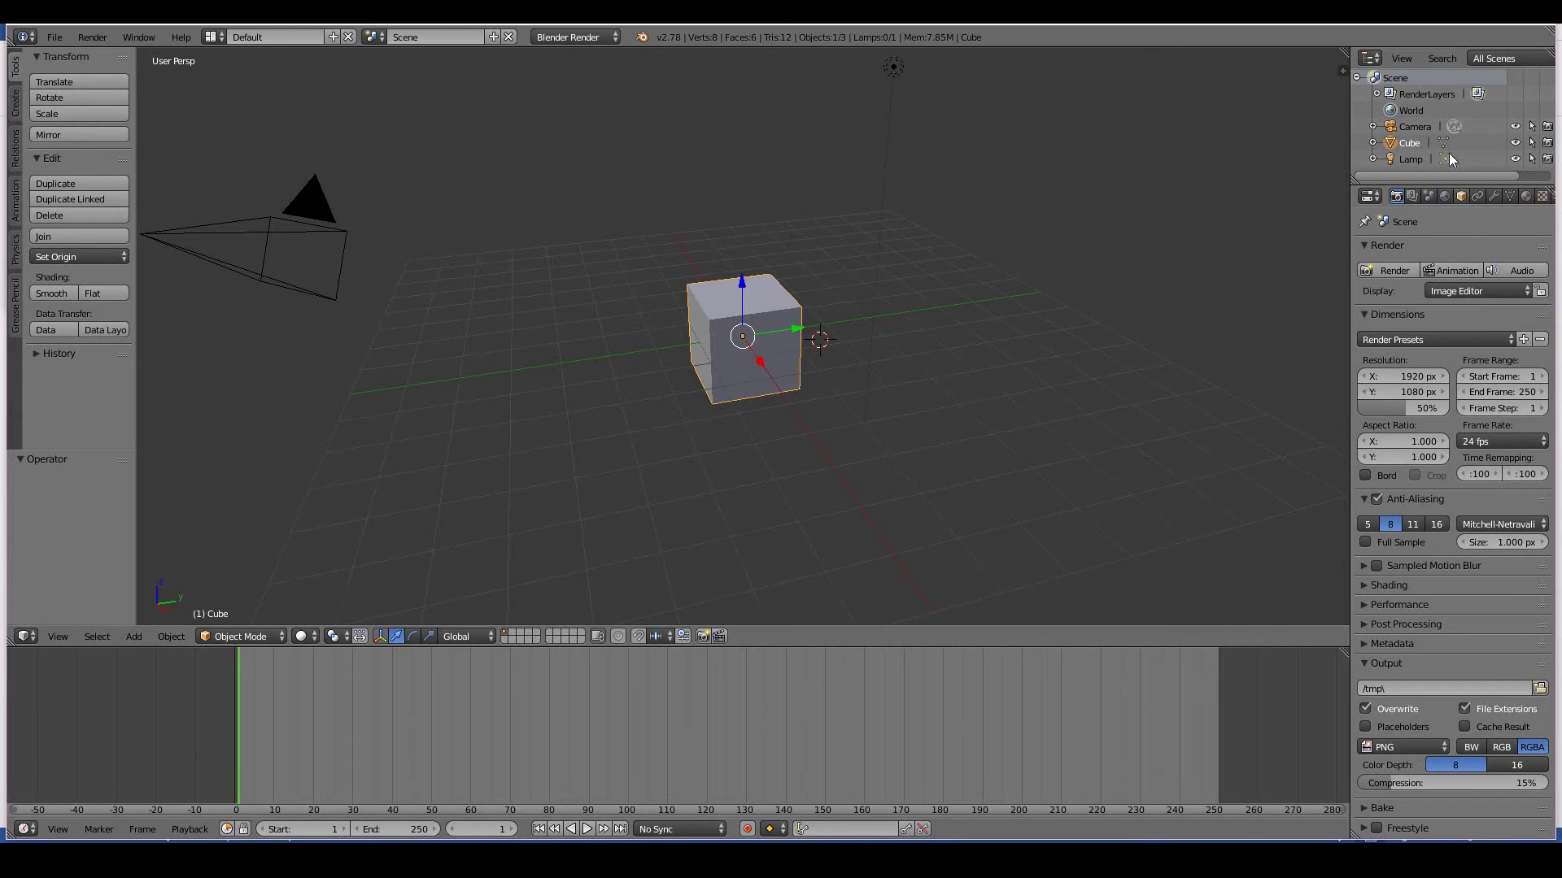
# Heighten the 3D view, widen the Outliner/Properties column, and split the 3D view into two stacked views
pyautogui.click(25, 636)
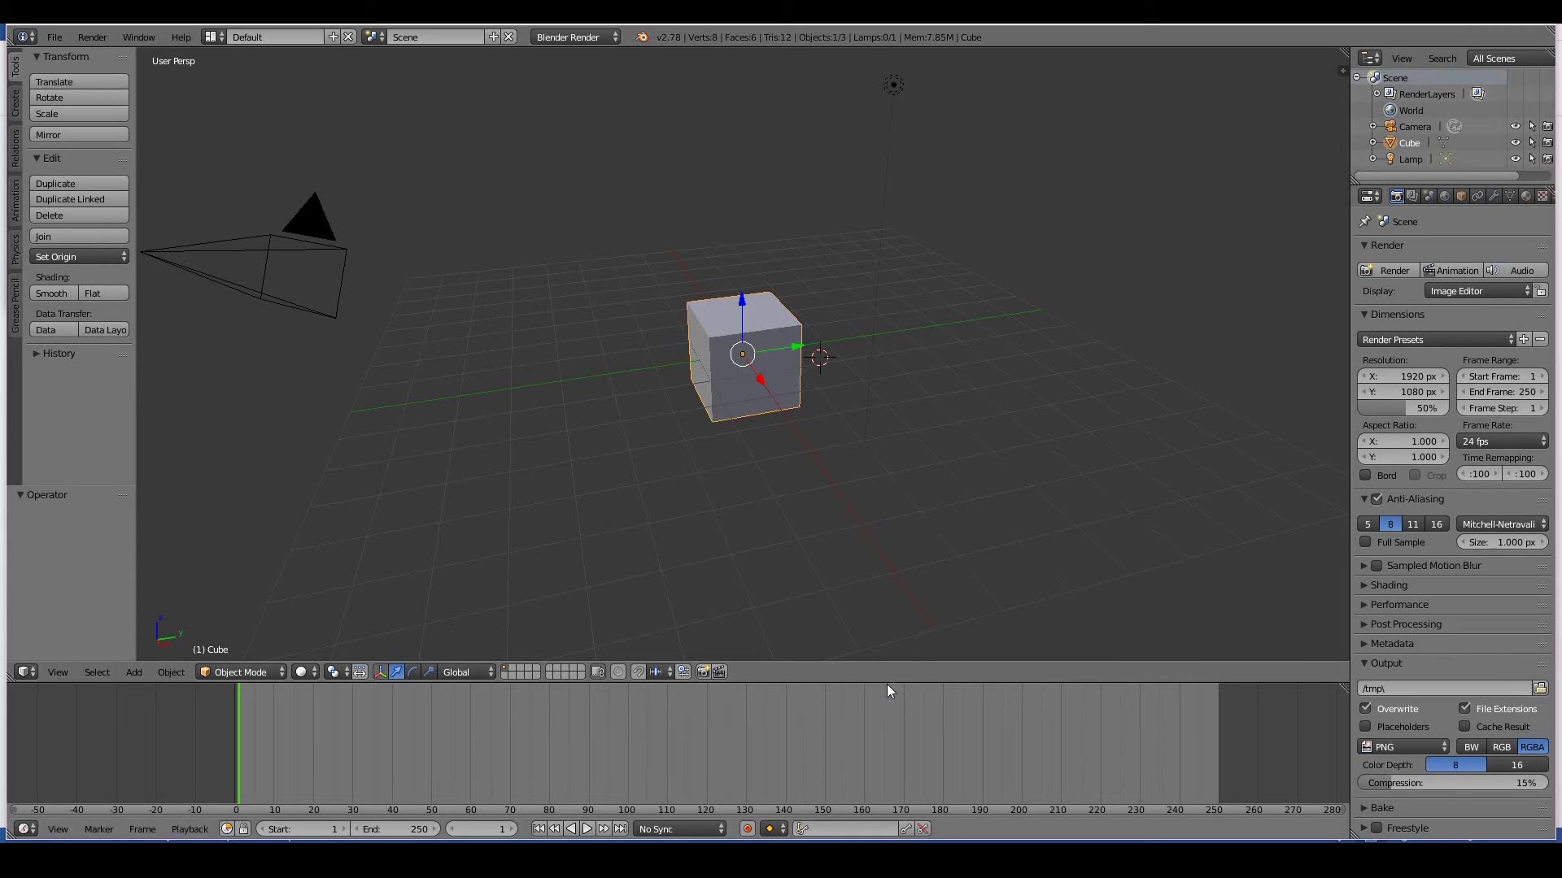
pyautogui.moveTo(885, 683)
pyautogui.mouseDown()
pyautogui.moveTo(869, 332)
pyautogui.moveTo(862, 726)
pyautogui.moveTo(861, 447)
pyautogui.moveTo(883, 683)
pyautogui.mouseUp()
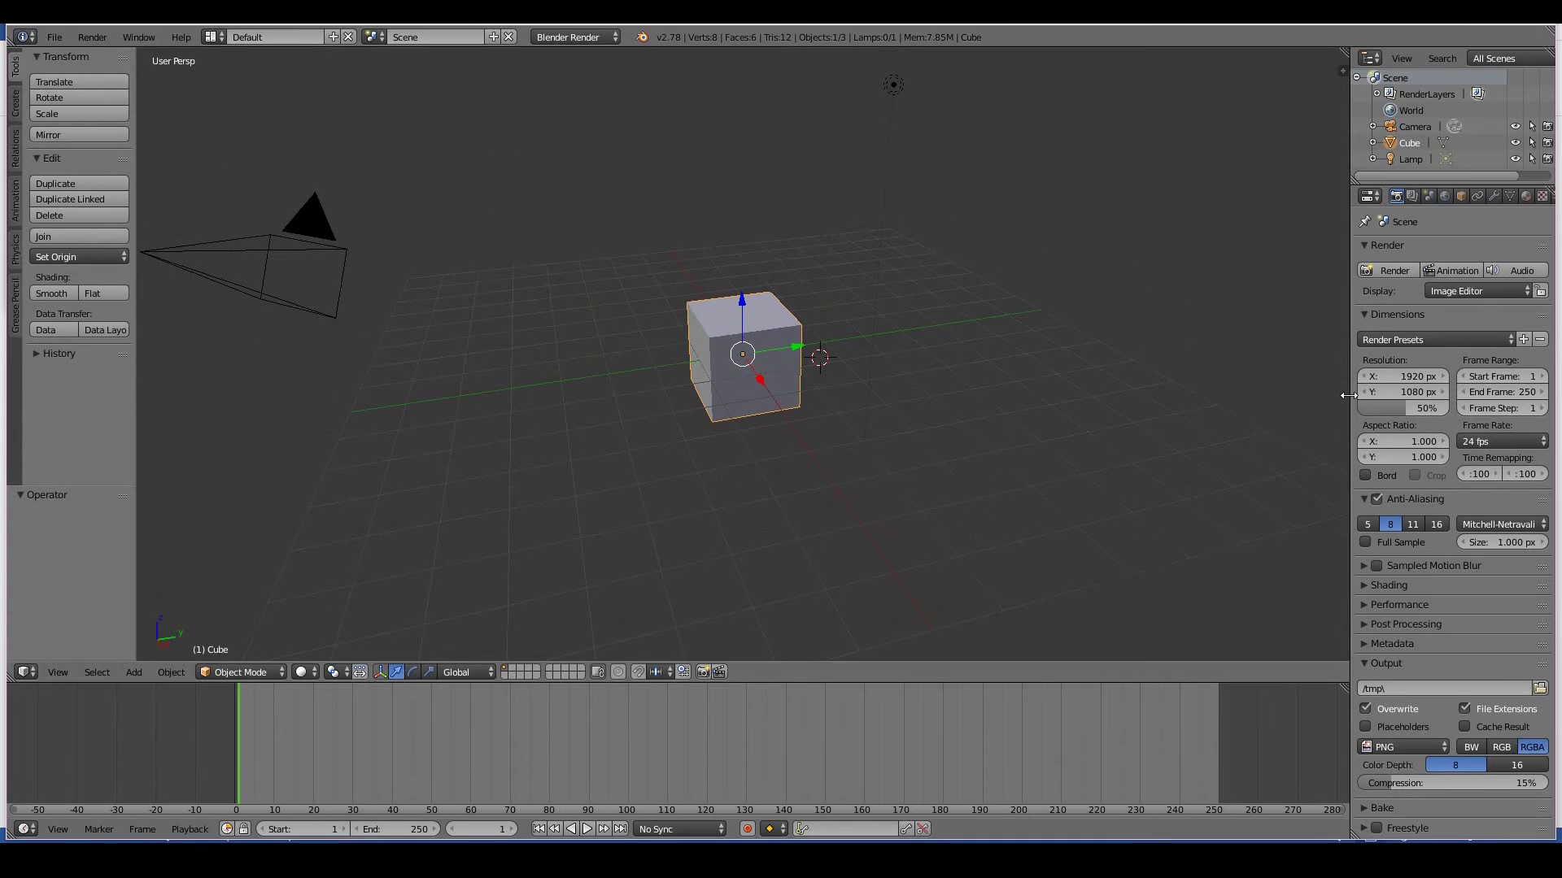
pyautogui.moveTo(1350, 405)
pyautogui.mouseDown()
pyautogui.moveTo(924, 414)
pyautogui.moveTo(1352, 411)
pyautogui.moveTo(1328, 416)
pyautogui.mouseUp()
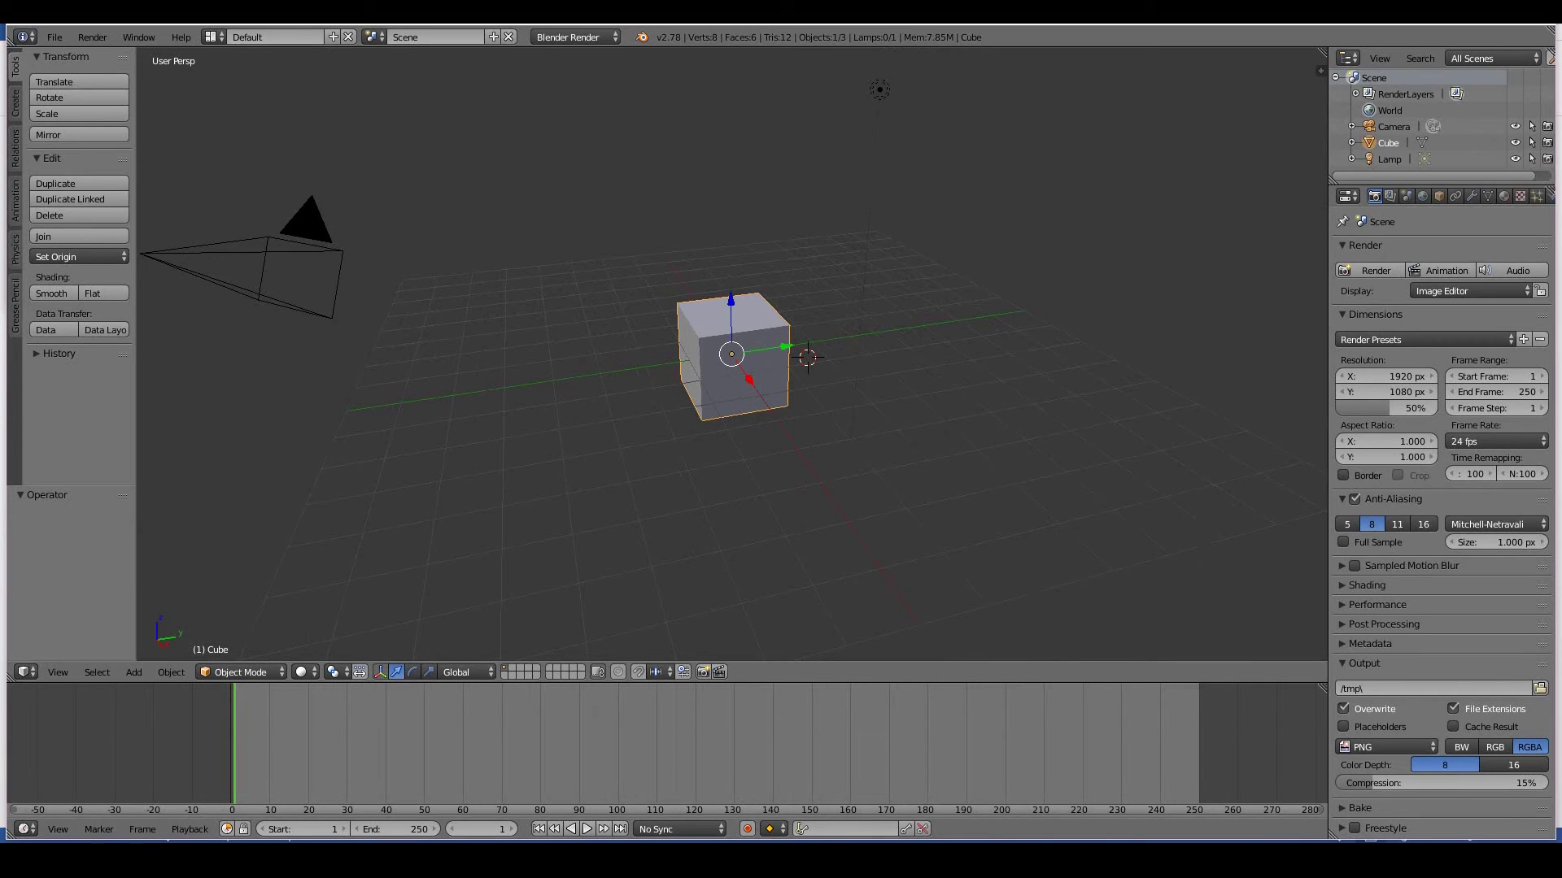
pyautogui.moveTo(12, 679); pyautogui.dragTo(32, 347)
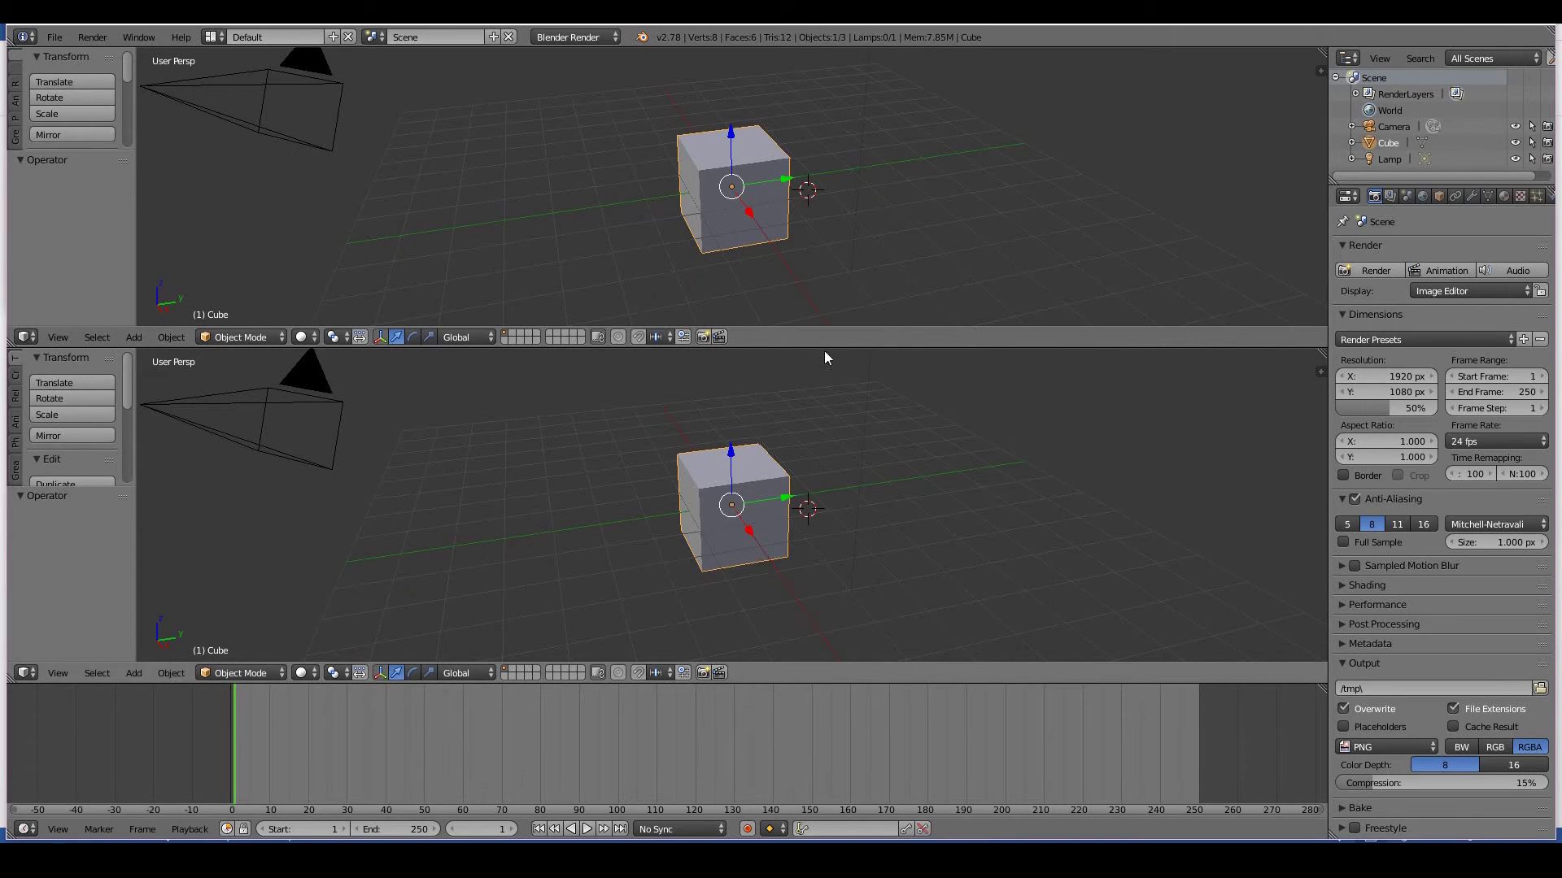
# Even out the two stacked 3D views and join the timeline area into the lower 3D view
pyautogui.moveTo(825, 346)
pyautogui.mouseDown()
pyautogui.moveTo(826, 456)
pyautogui.moveTo(825, 342)
pyautogui.mouseUp()
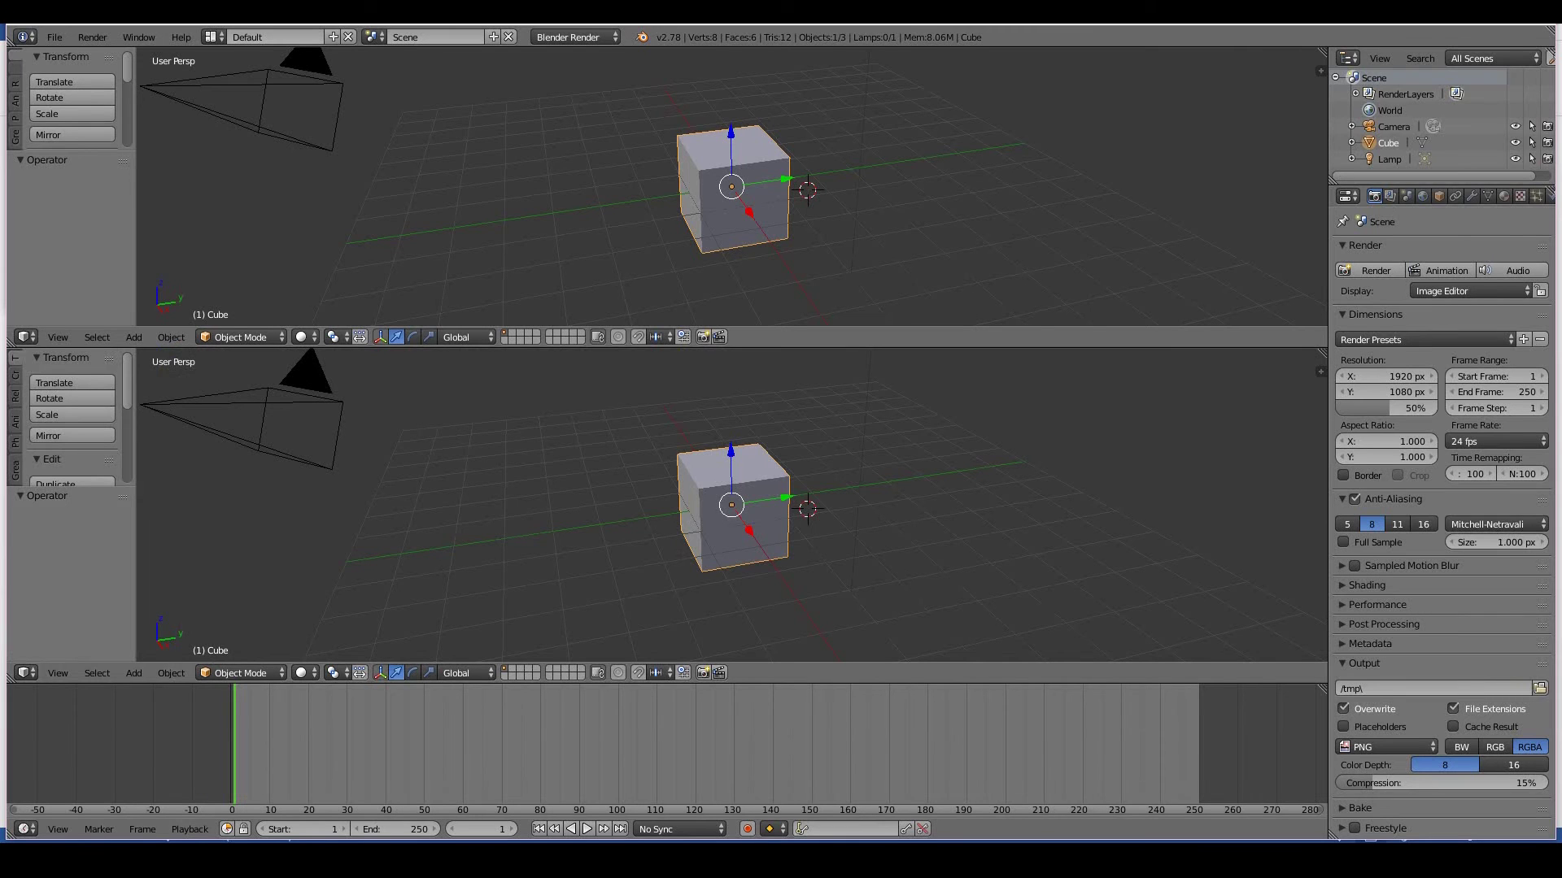
pyautogui.moveTo(13, 690); pyautogui.dragTo(633, 731)
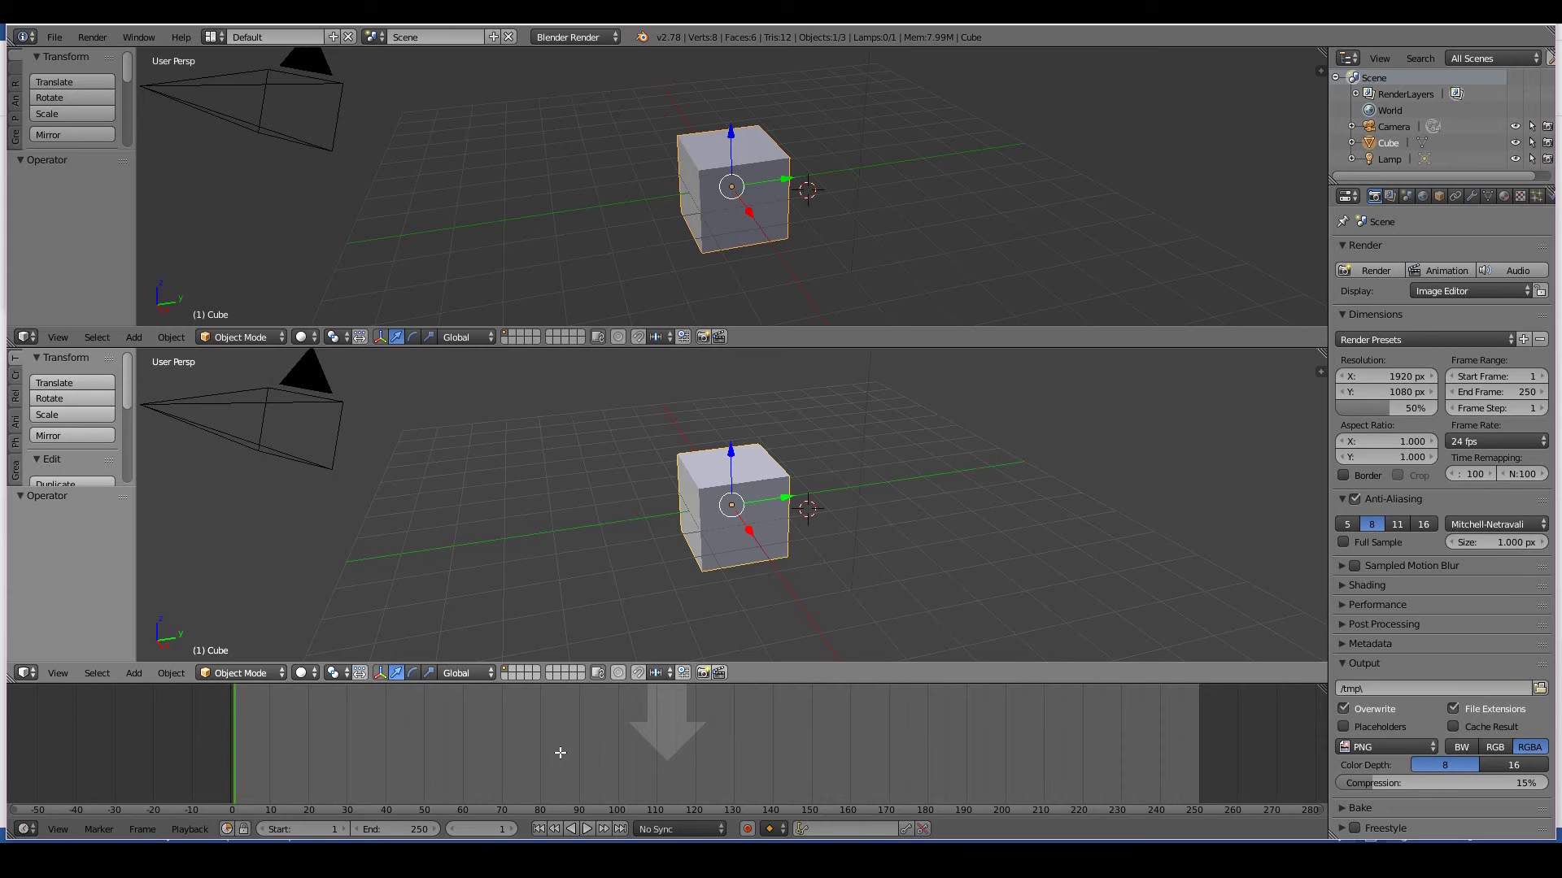
pyautogui.moveTo(560, 753); pyautogui.dragTo(555, 566)
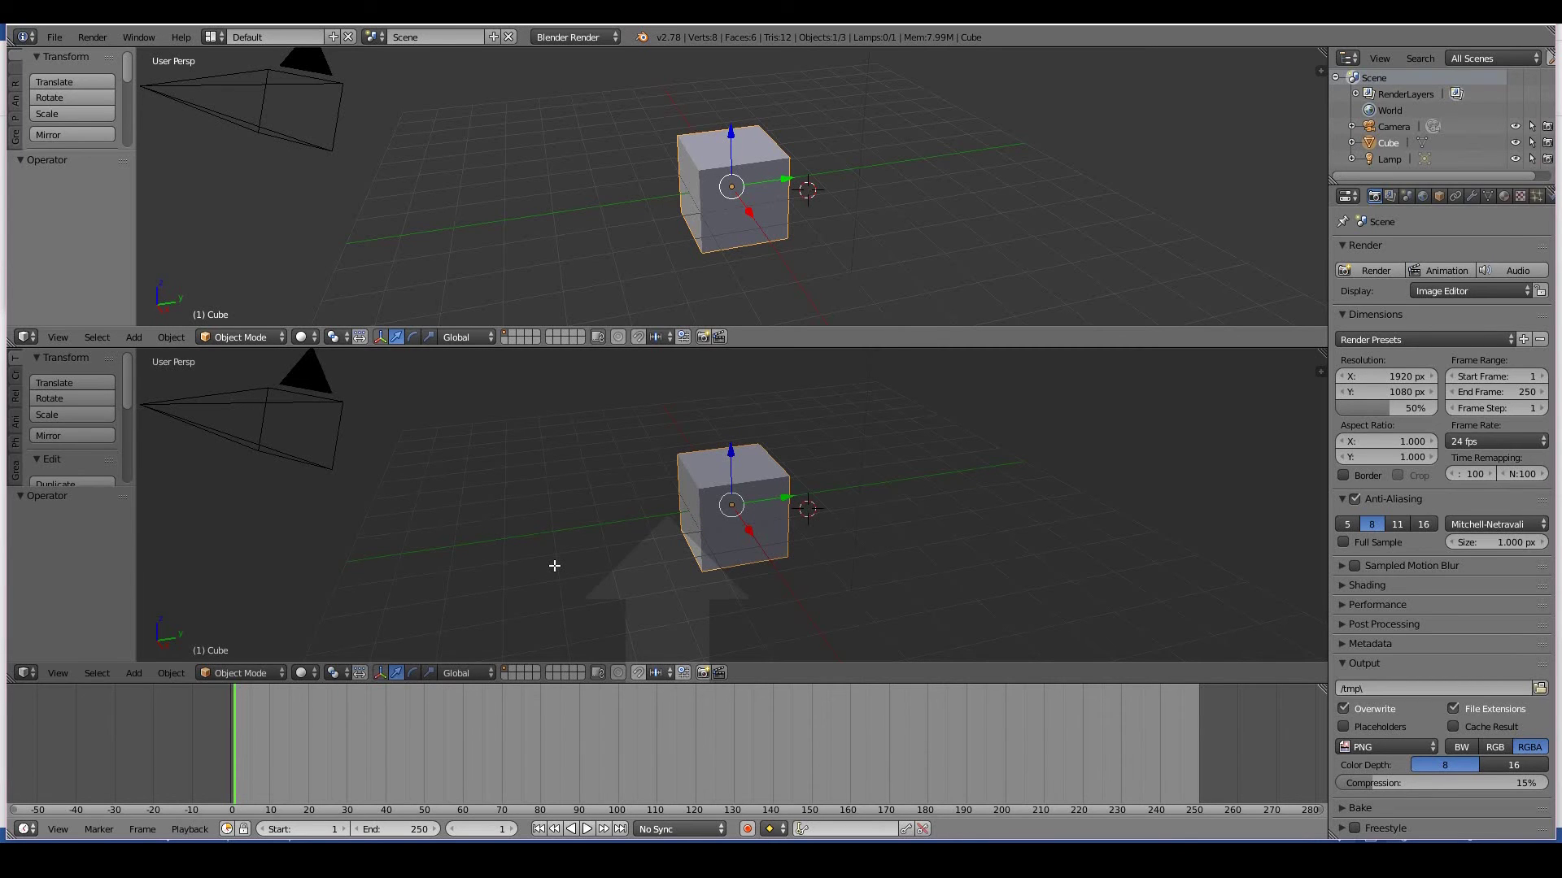
pyautogui.moveTo(555, 566); pyautogui.dragTo(555, 594)
pyautogui.moveTo(549, 649); pyautogui.dragTo(571, 737)
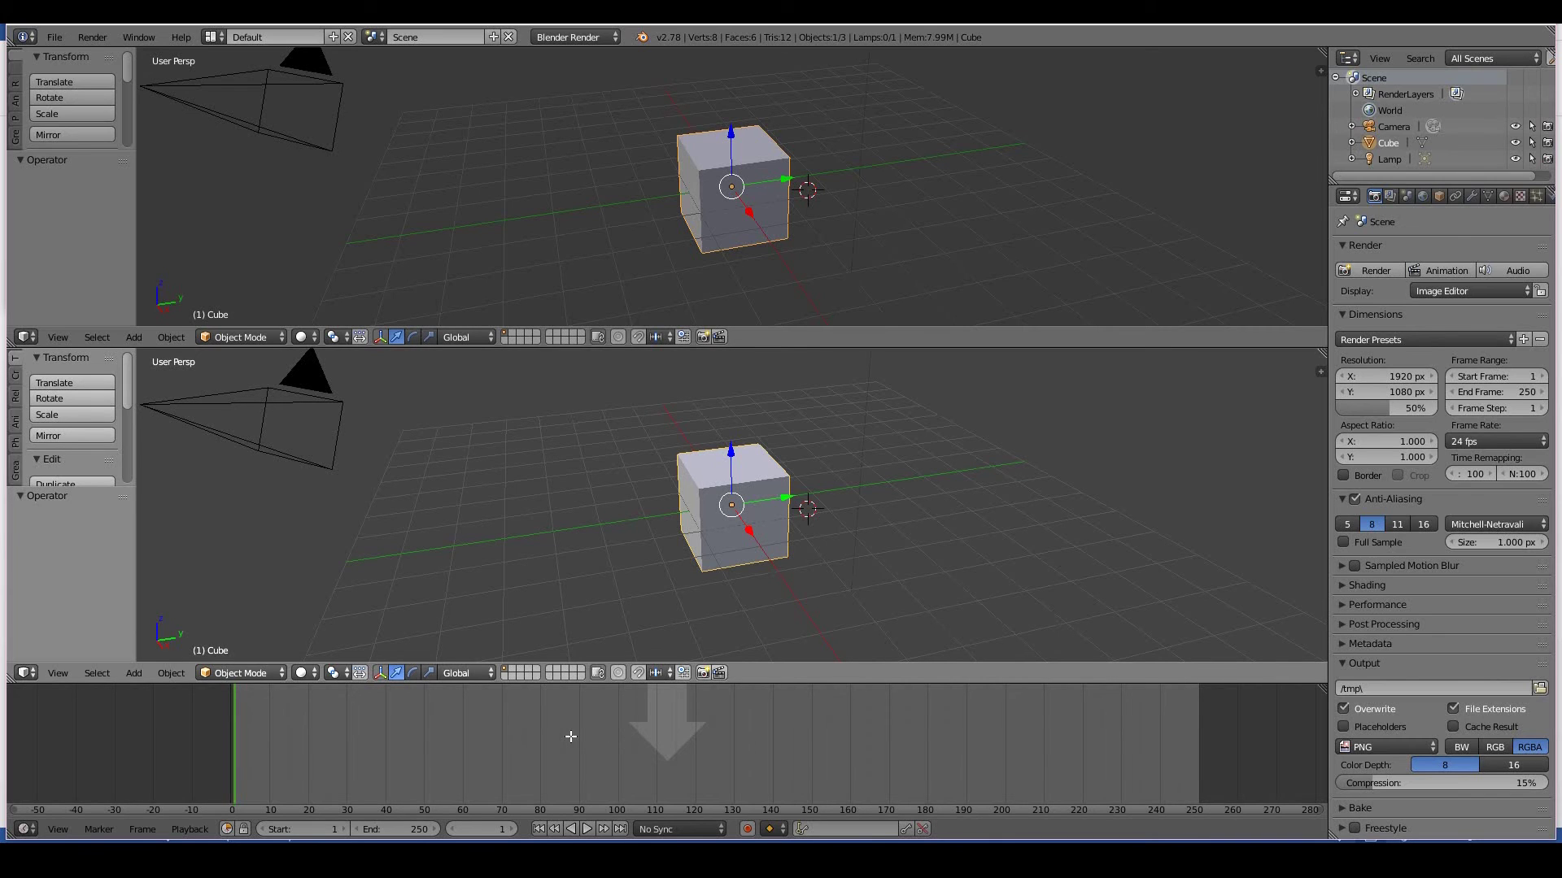
pyautogui.moveTo(571, 737); pyautogui.dragTo(627, 735)
pyautogui.moveTo(625, 735); pyautogui.dragTo(624, 735)
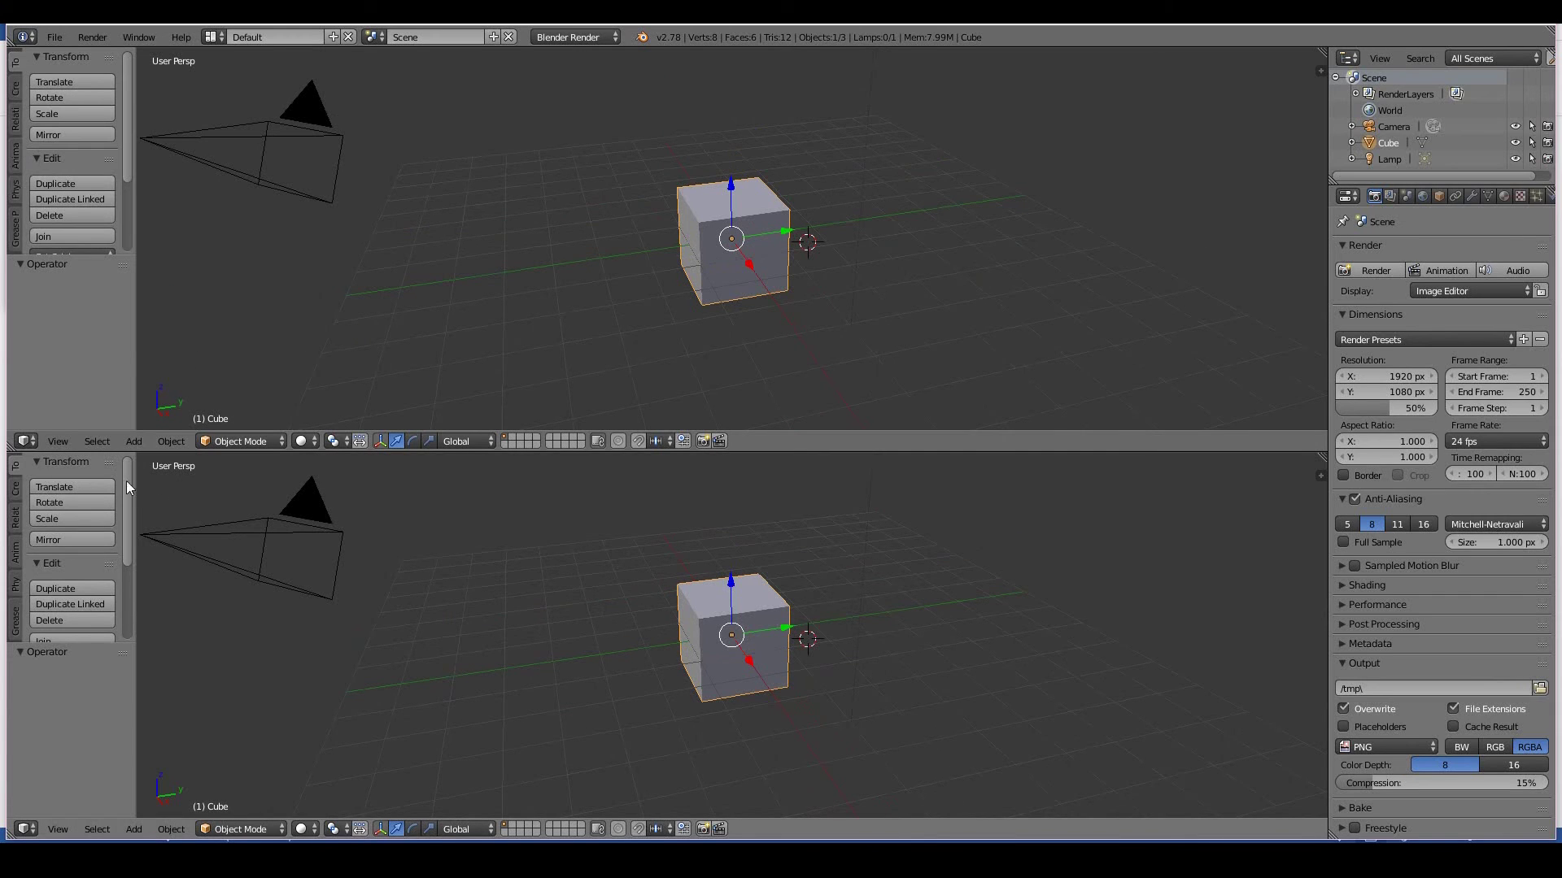
# Switch the lower area to Timeline, shrink it to a thin strip, and join it into the 3D view
pyautogui.click(26, 829)
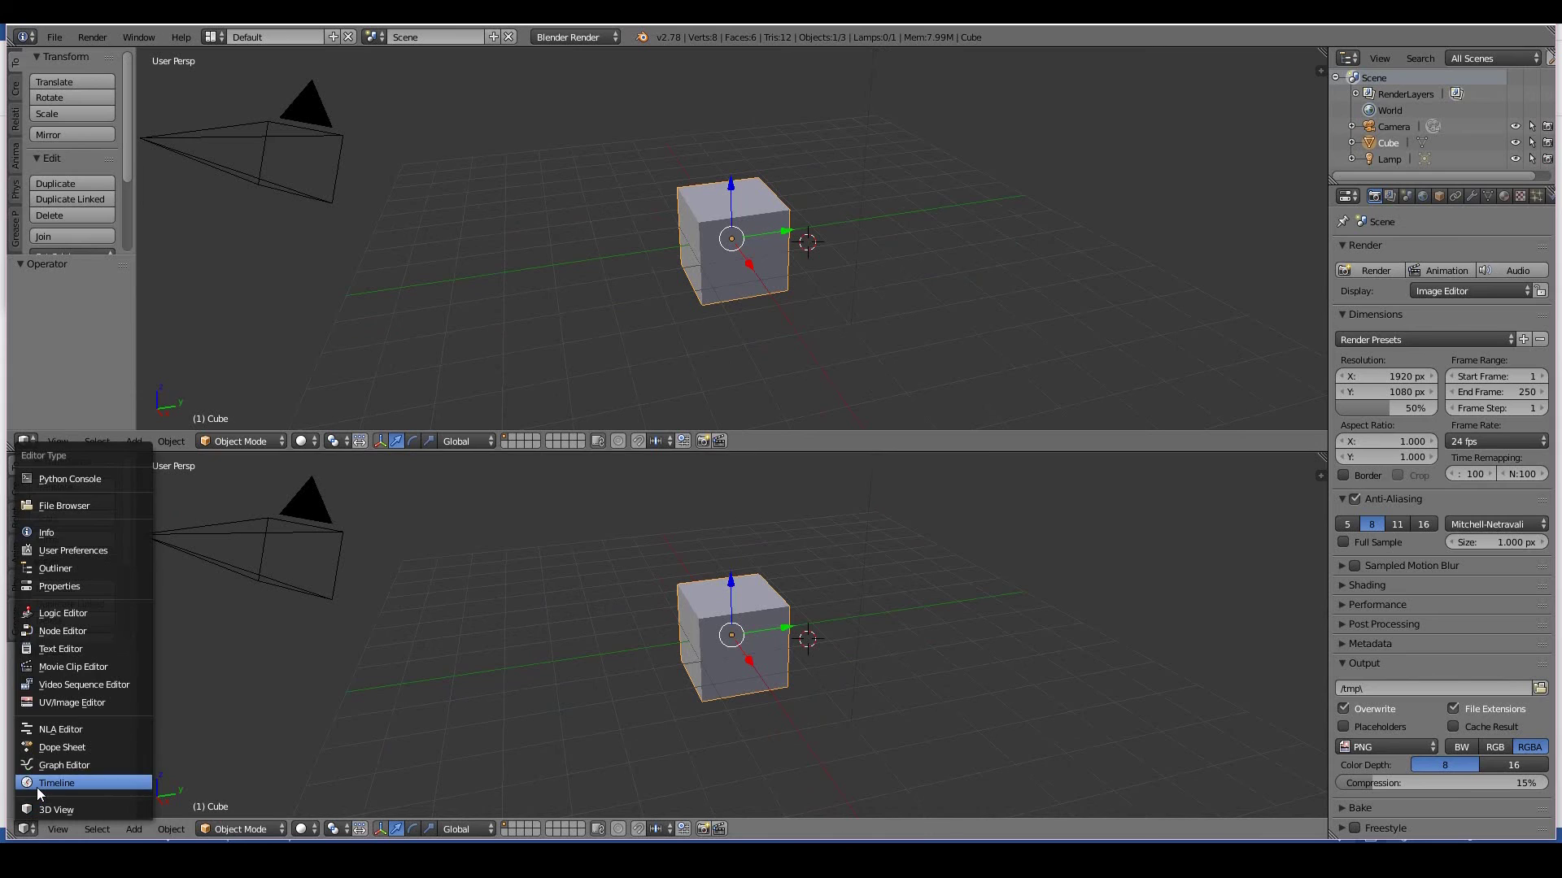
pyautogui.click(48, 784)
pyautogui.moveTo(655, 449); pyautogui.dragTo(685, 720)
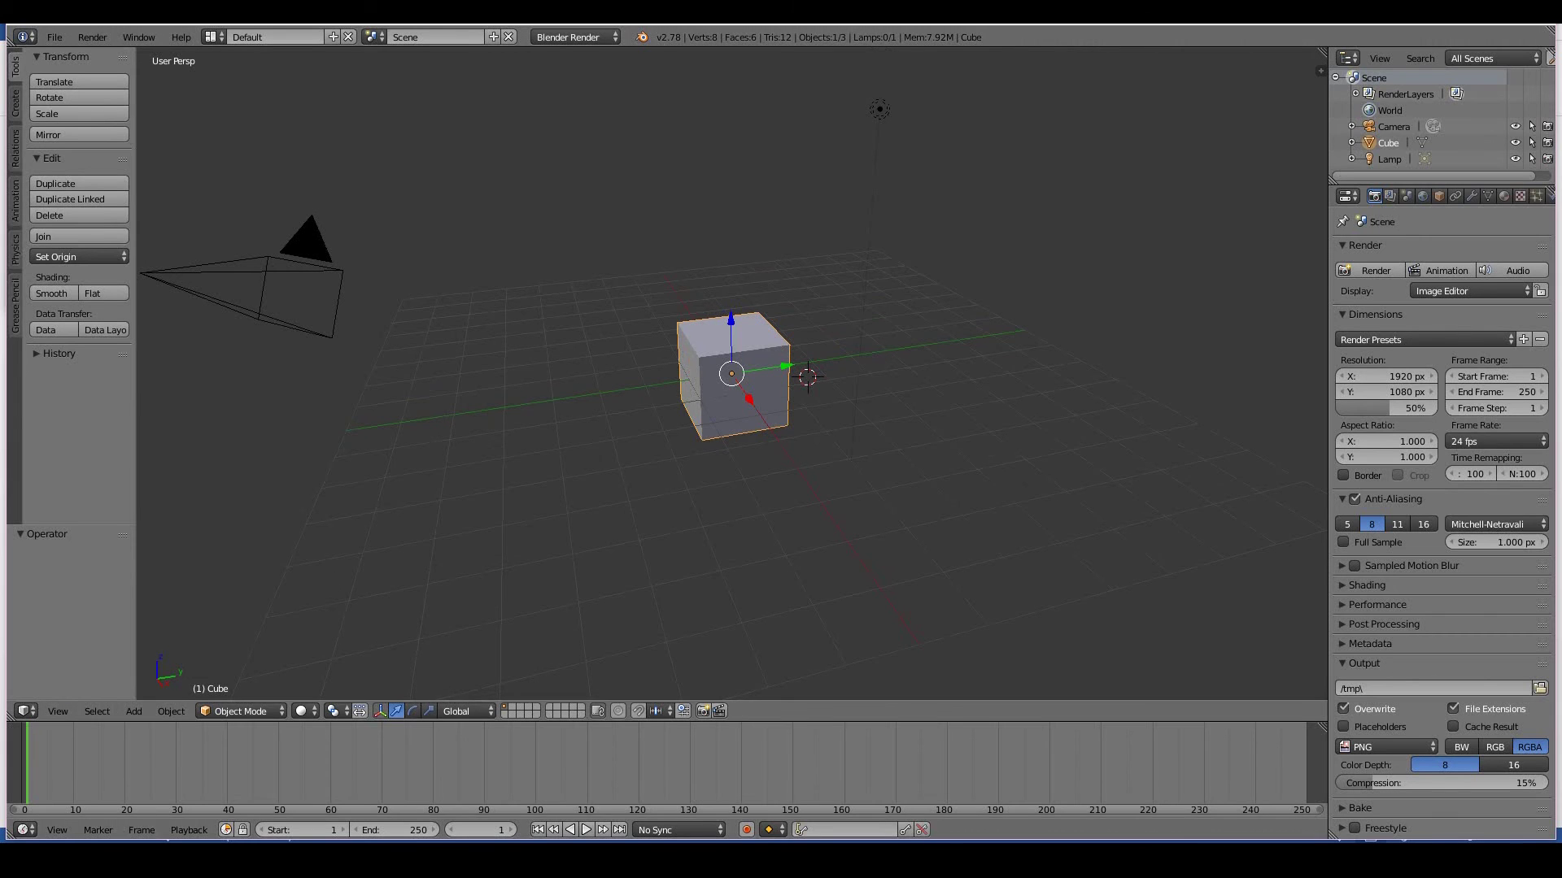
pyautogui.moveTo(11, 717); pyautogui.dragTo(20, 756)
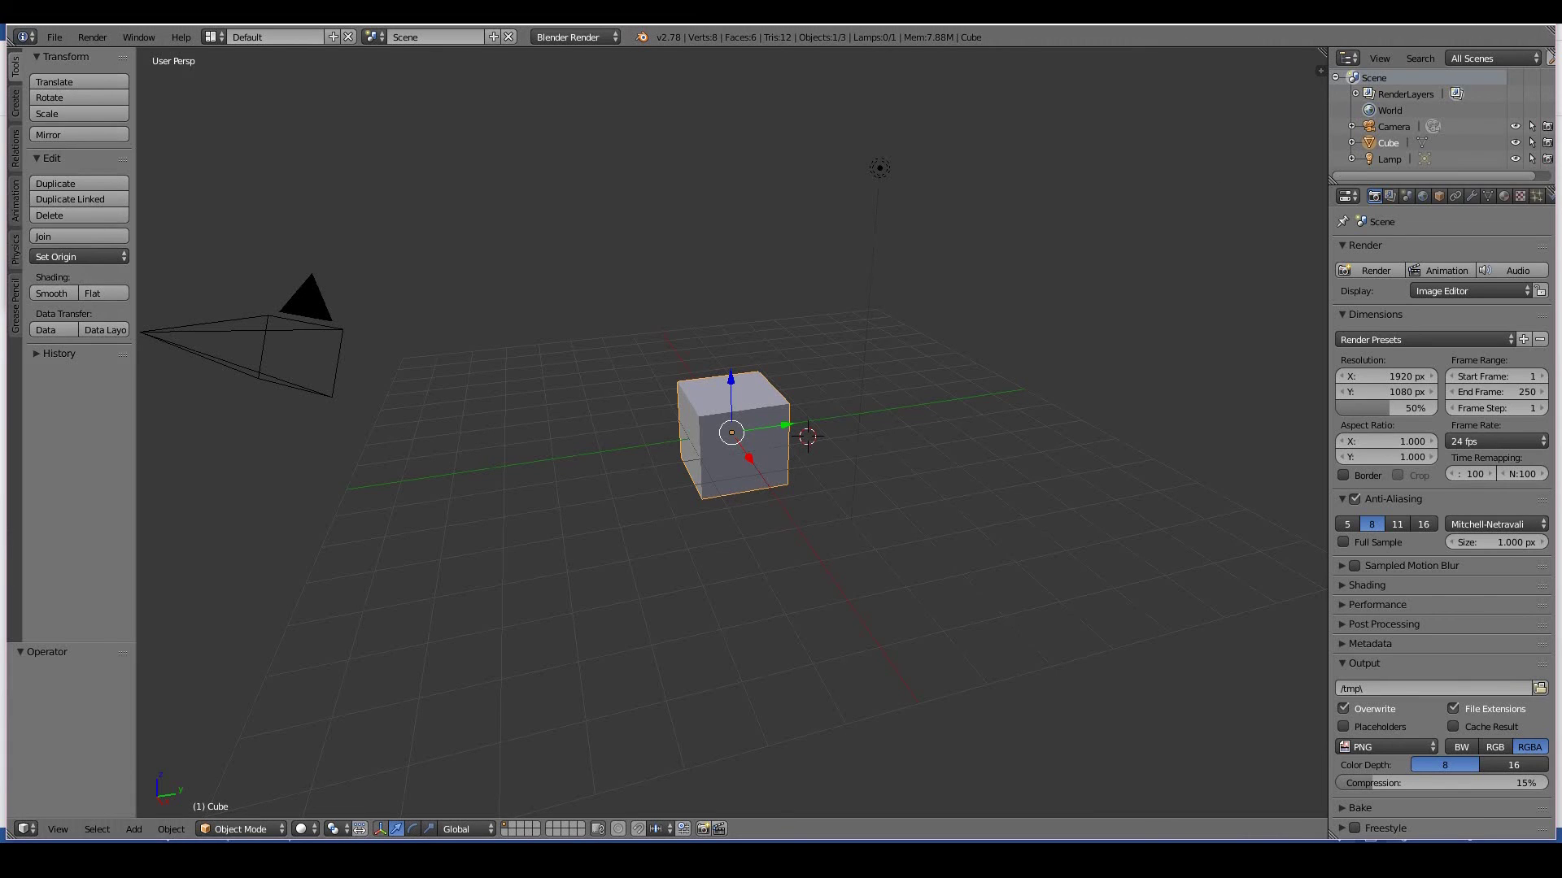
# Split the 3D view into a two-by-two grid of viewports and show the front view top-left
pyautogui.moveTo(1319, 53); pyautogui.dragTo(686, 99)
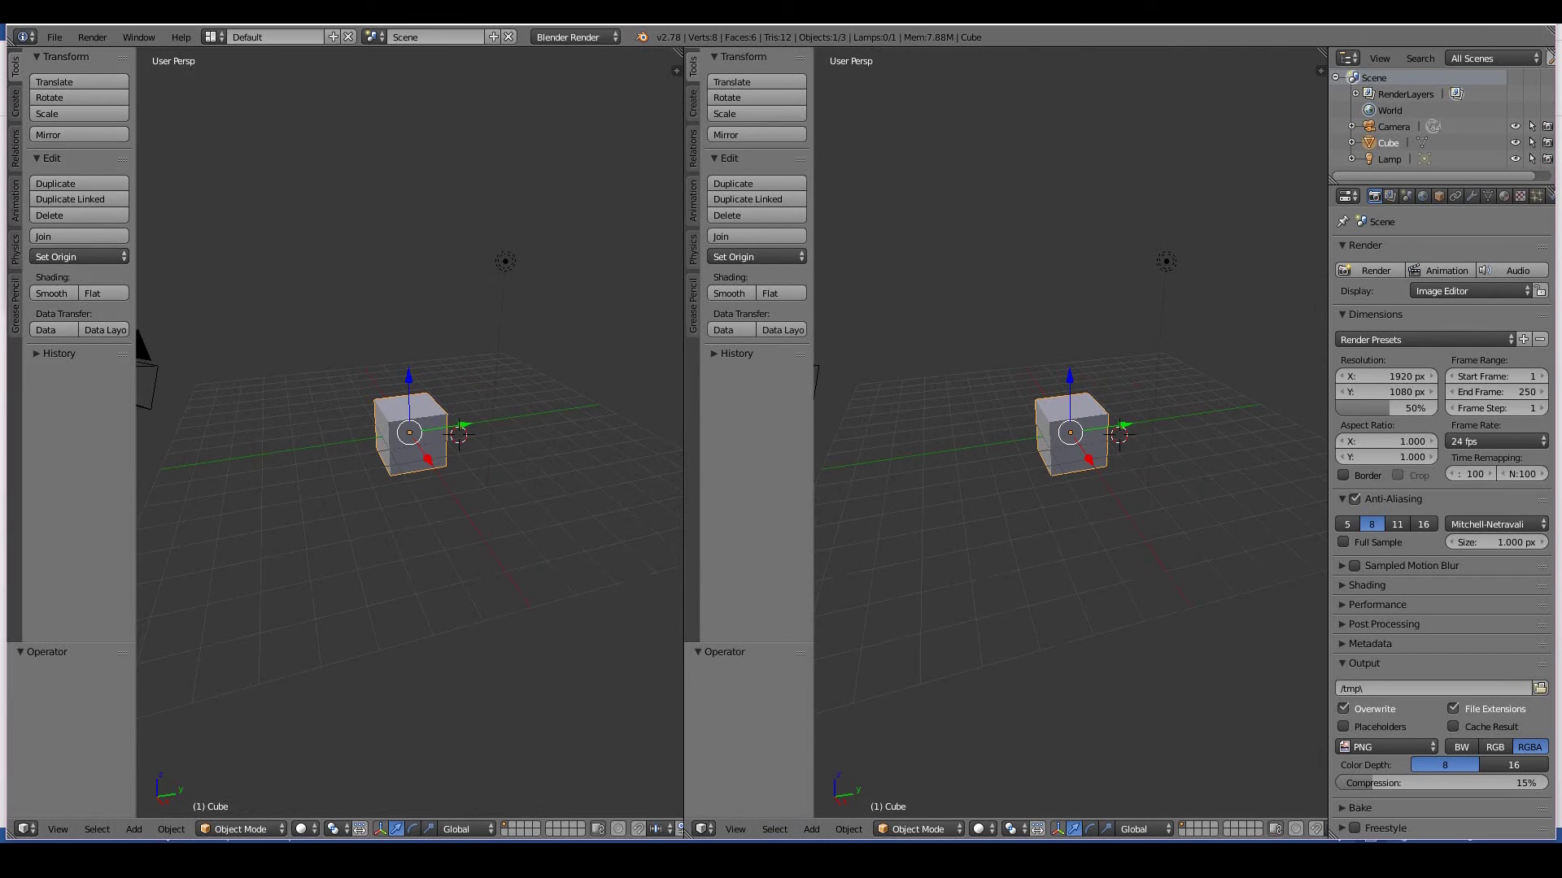
pyautogui.moveTo(688, 820); pyautogui.dragTo(689, 420)
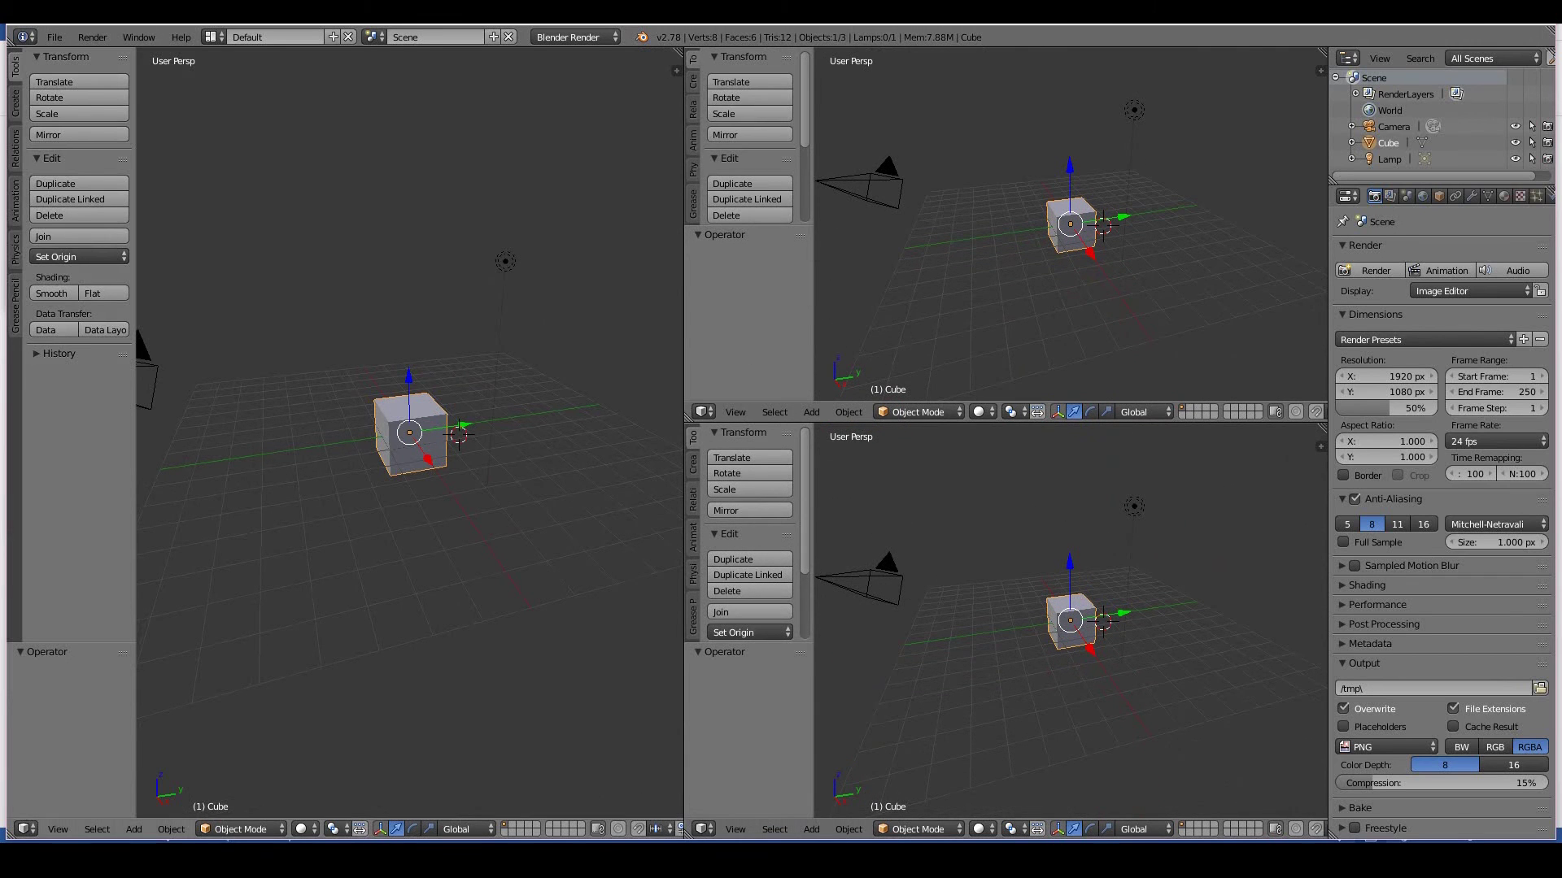
pyautogui.moveTo(10, 818); pyautogui.dragTo(73, 420)
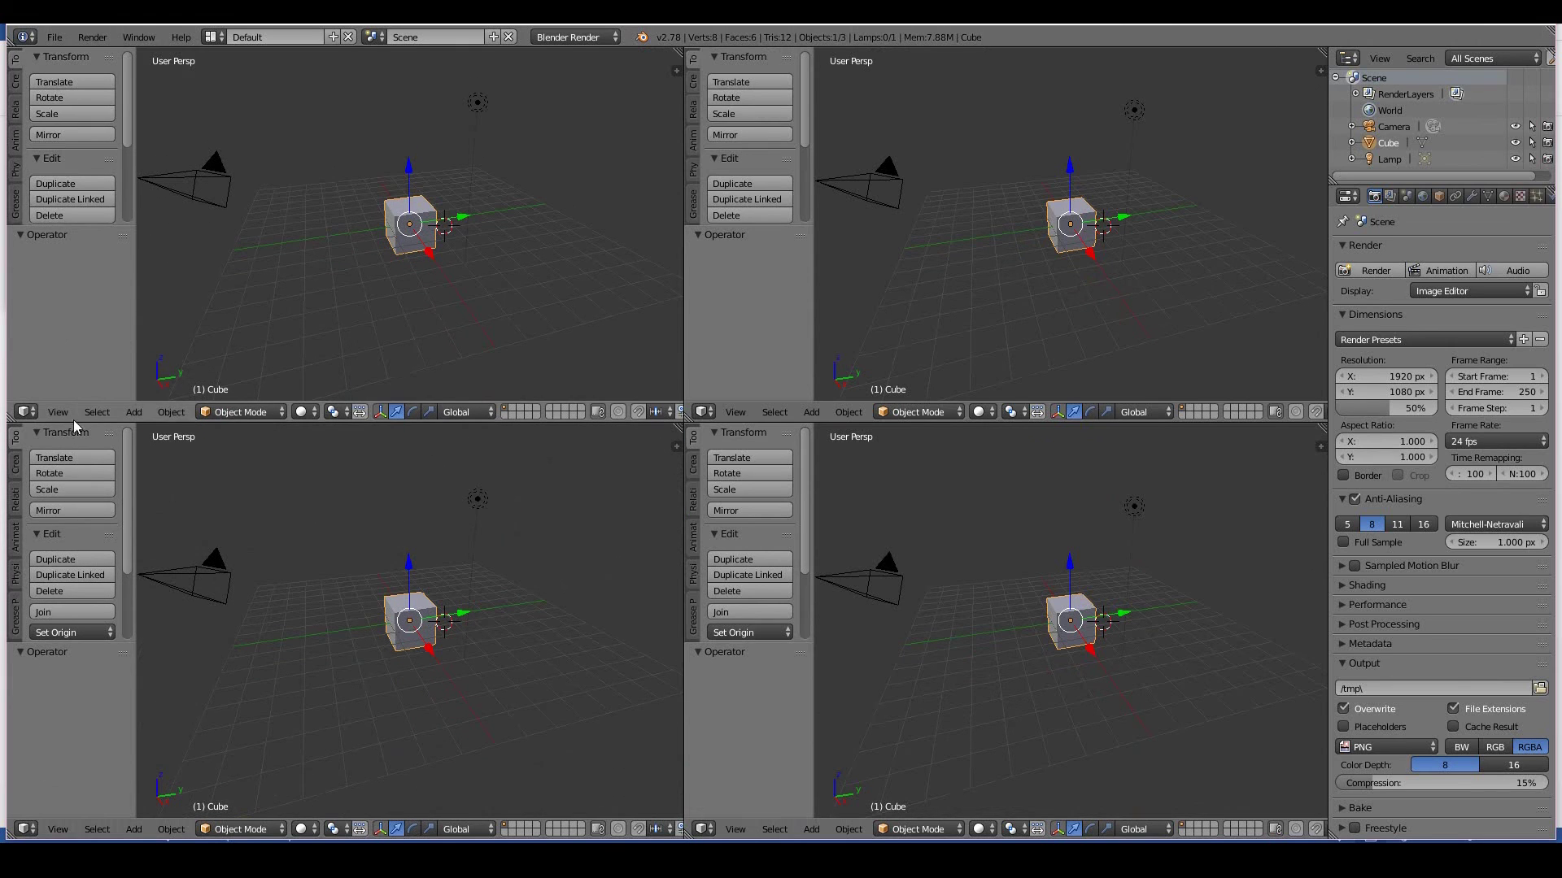
pyautogui.press('KP_1')
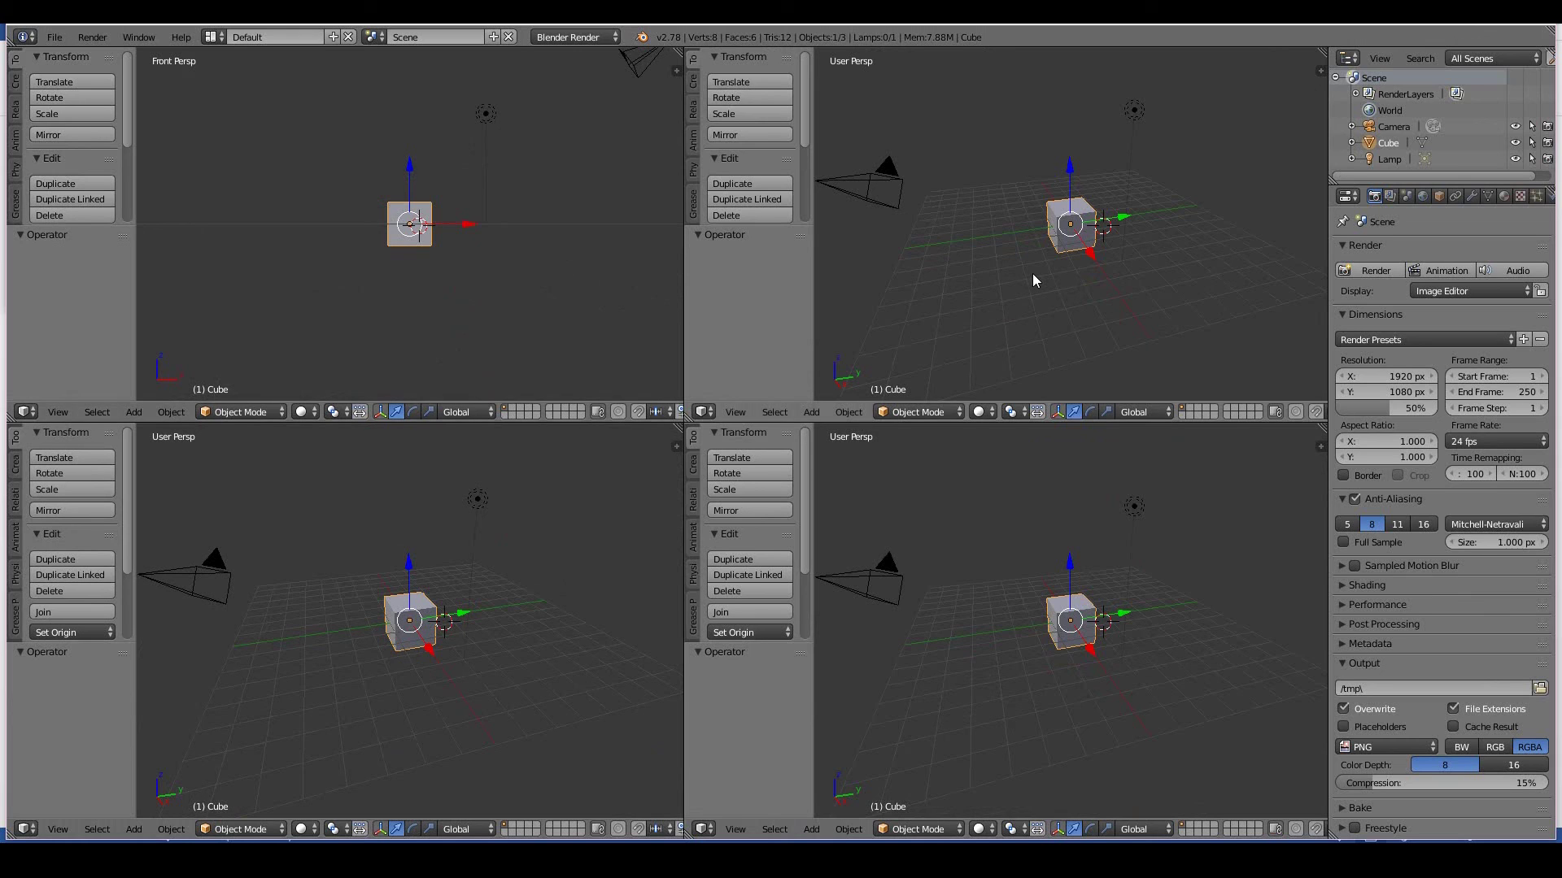
# Set the remaining views to right (Numpad 3), top (Numpad 7) and left (Ctrl+Numpad 3)
pyautogui.press('KP_3')
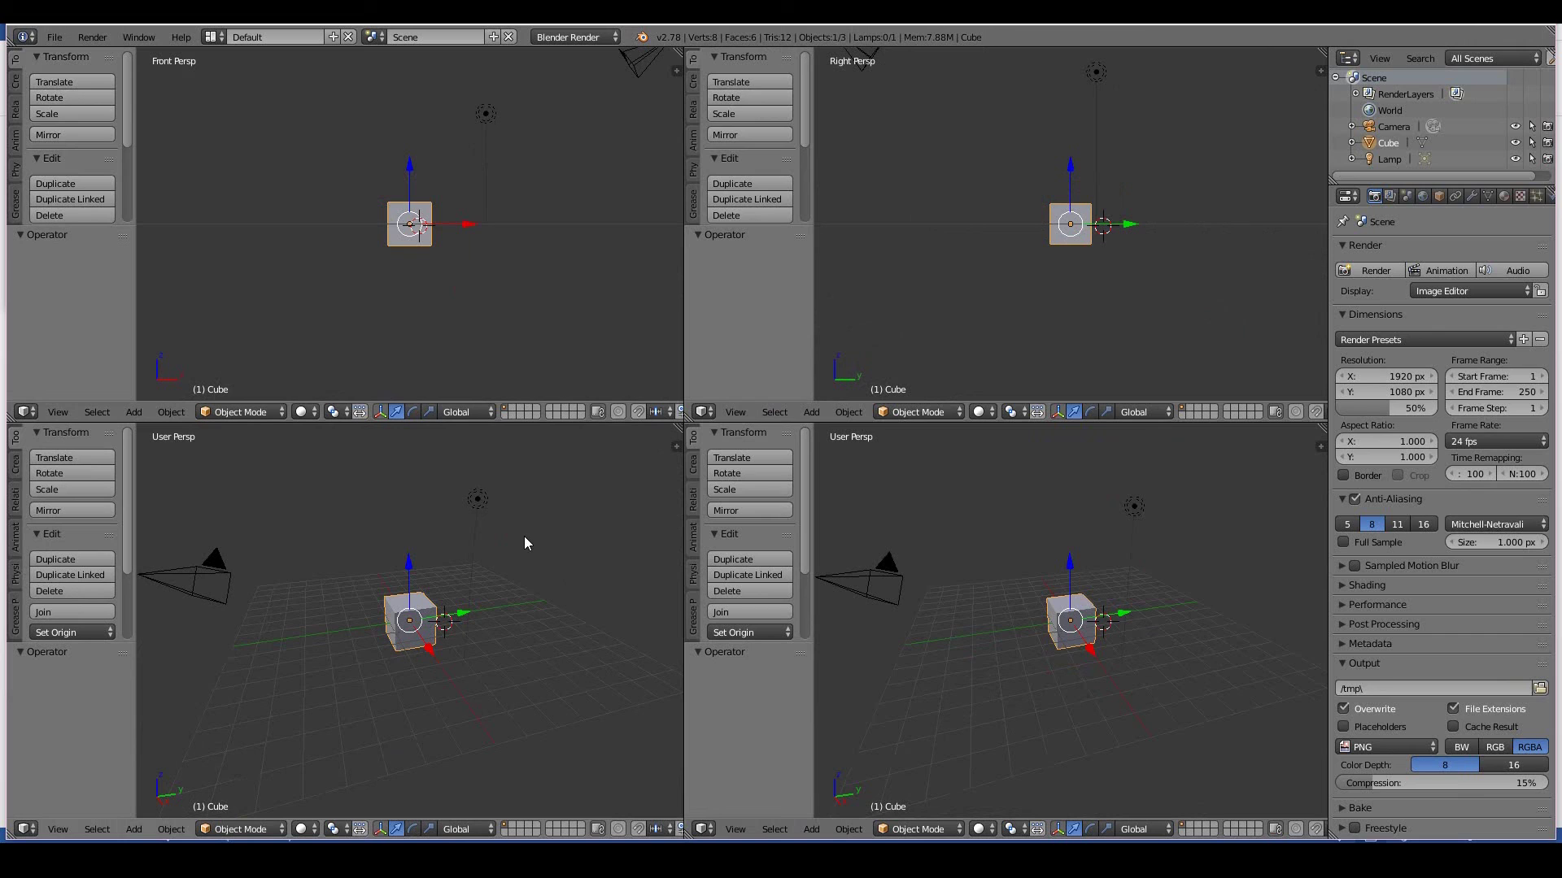
pyautogui.press('KP_7')
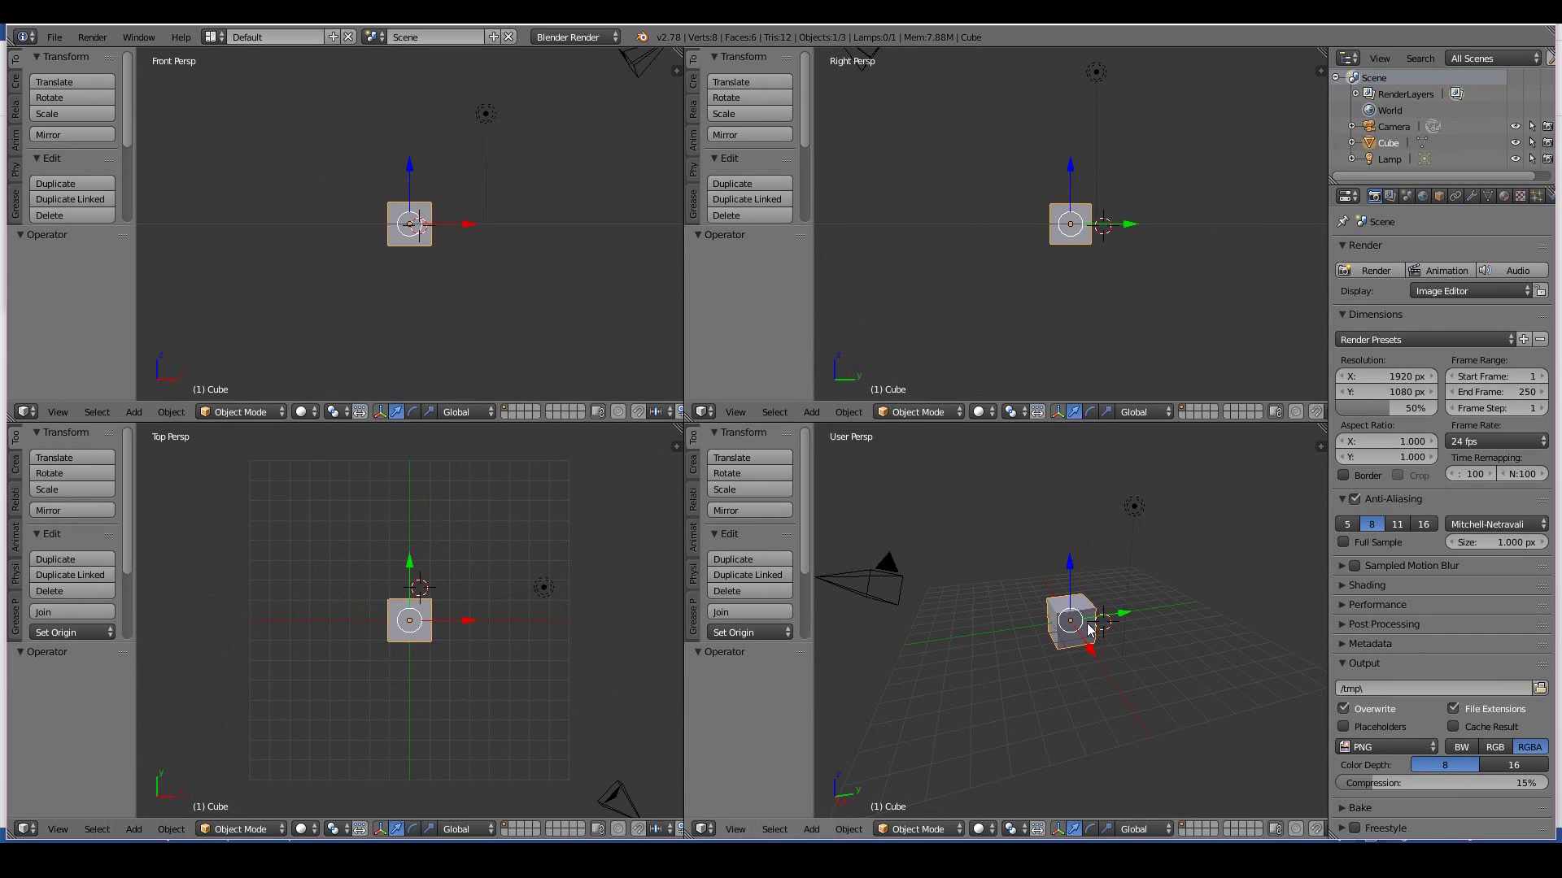
pyautogui.press('ctrl+KP_4')
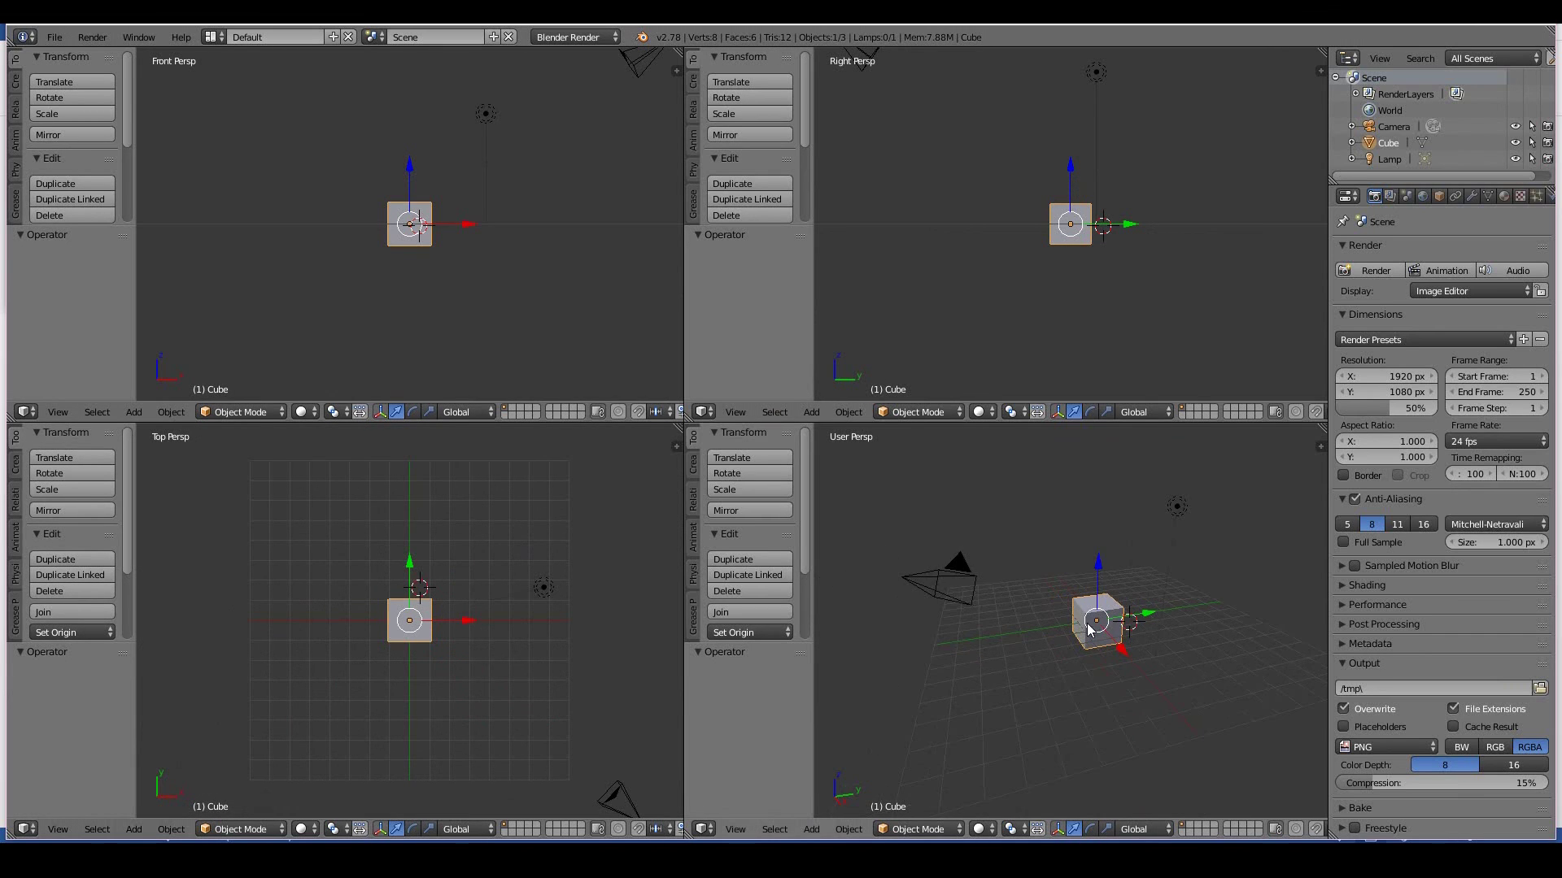
pyautogui.press('ctrl+KP_3')
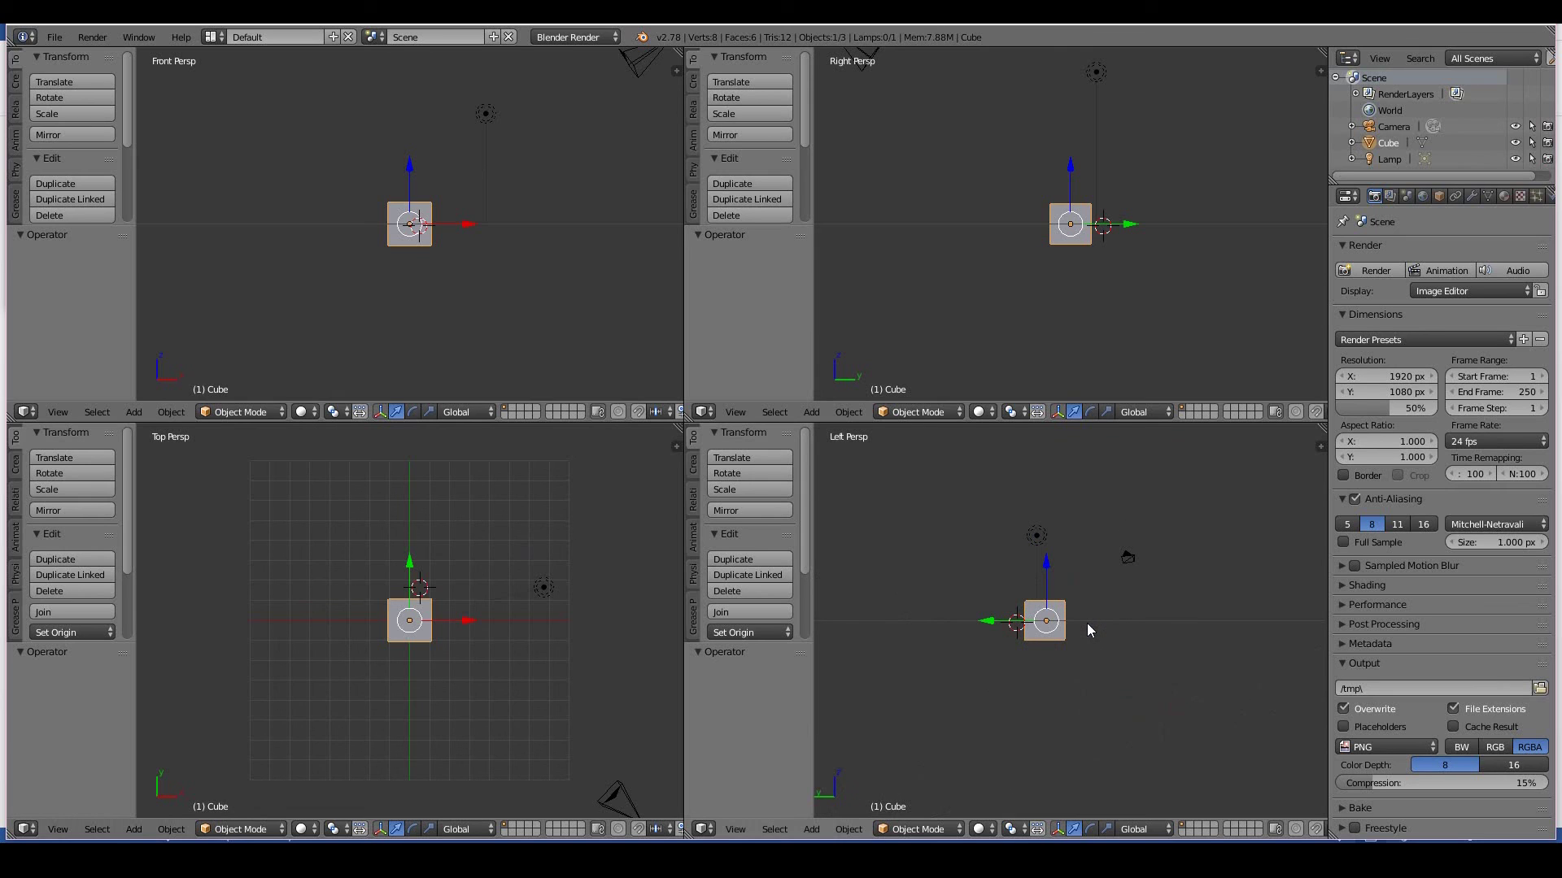
# Twice start grabbing the cube with G and cancel, leaving it at the origin
pyautogui.press('g')
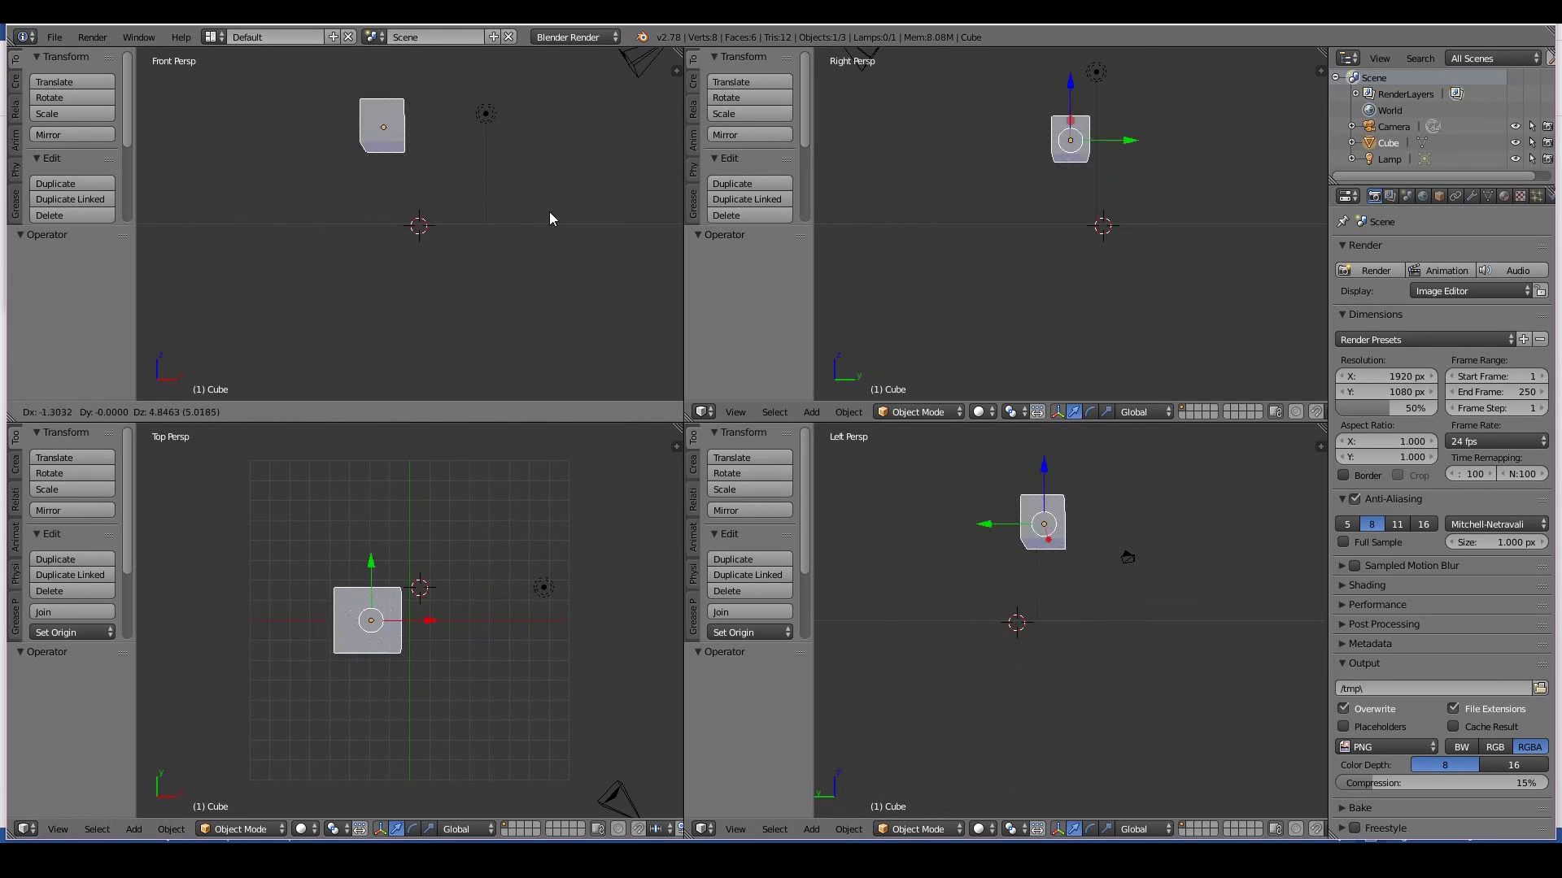
pyautogui.press('Escape')
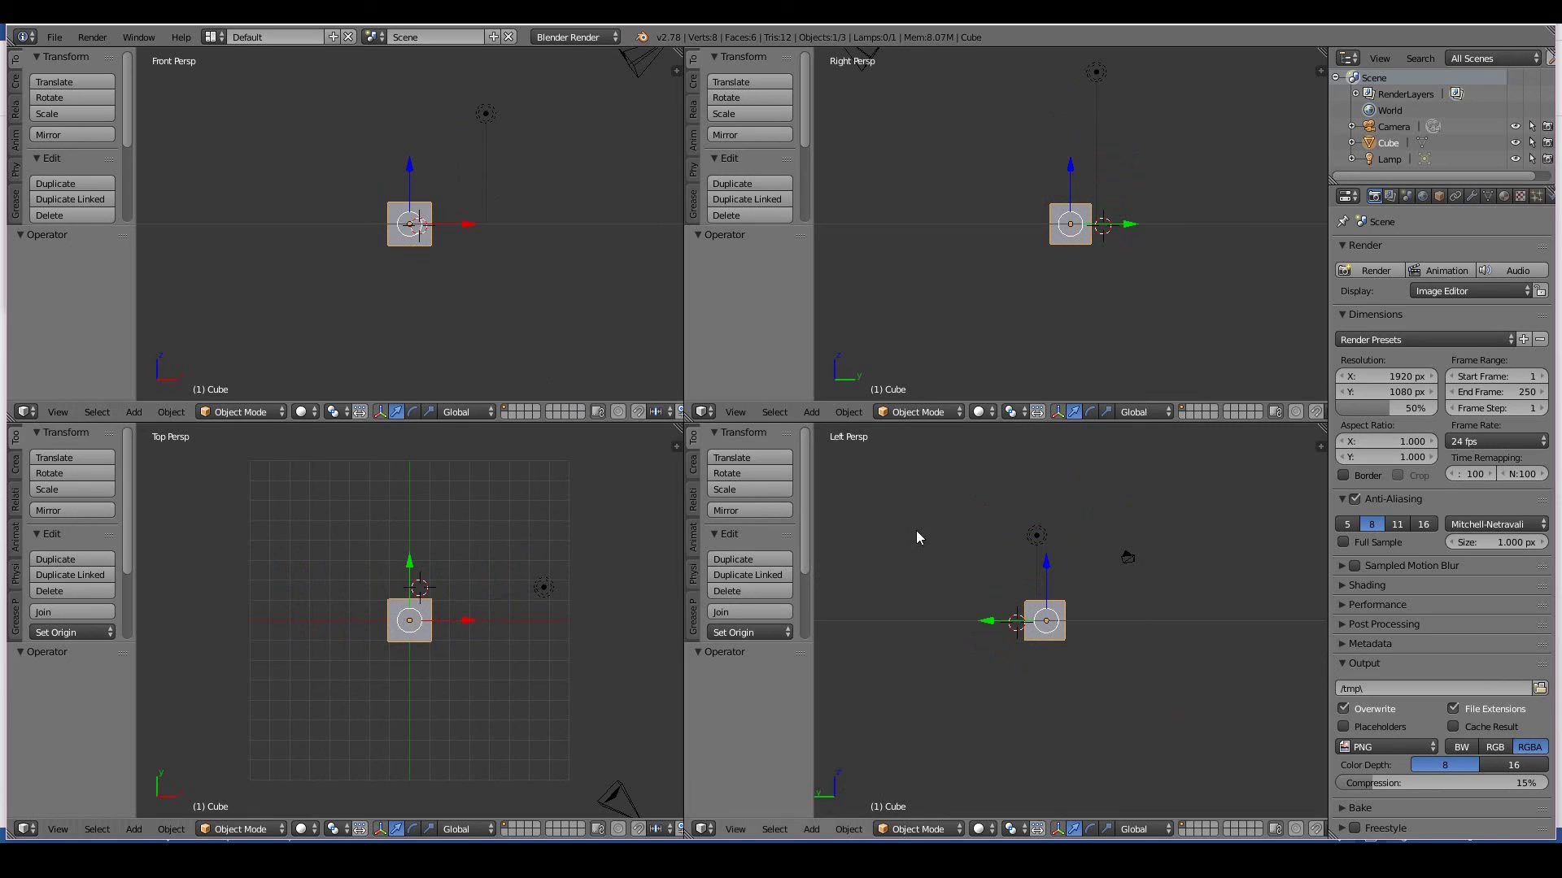
pyautogui.press('g')
pyautogui.press('Escape')
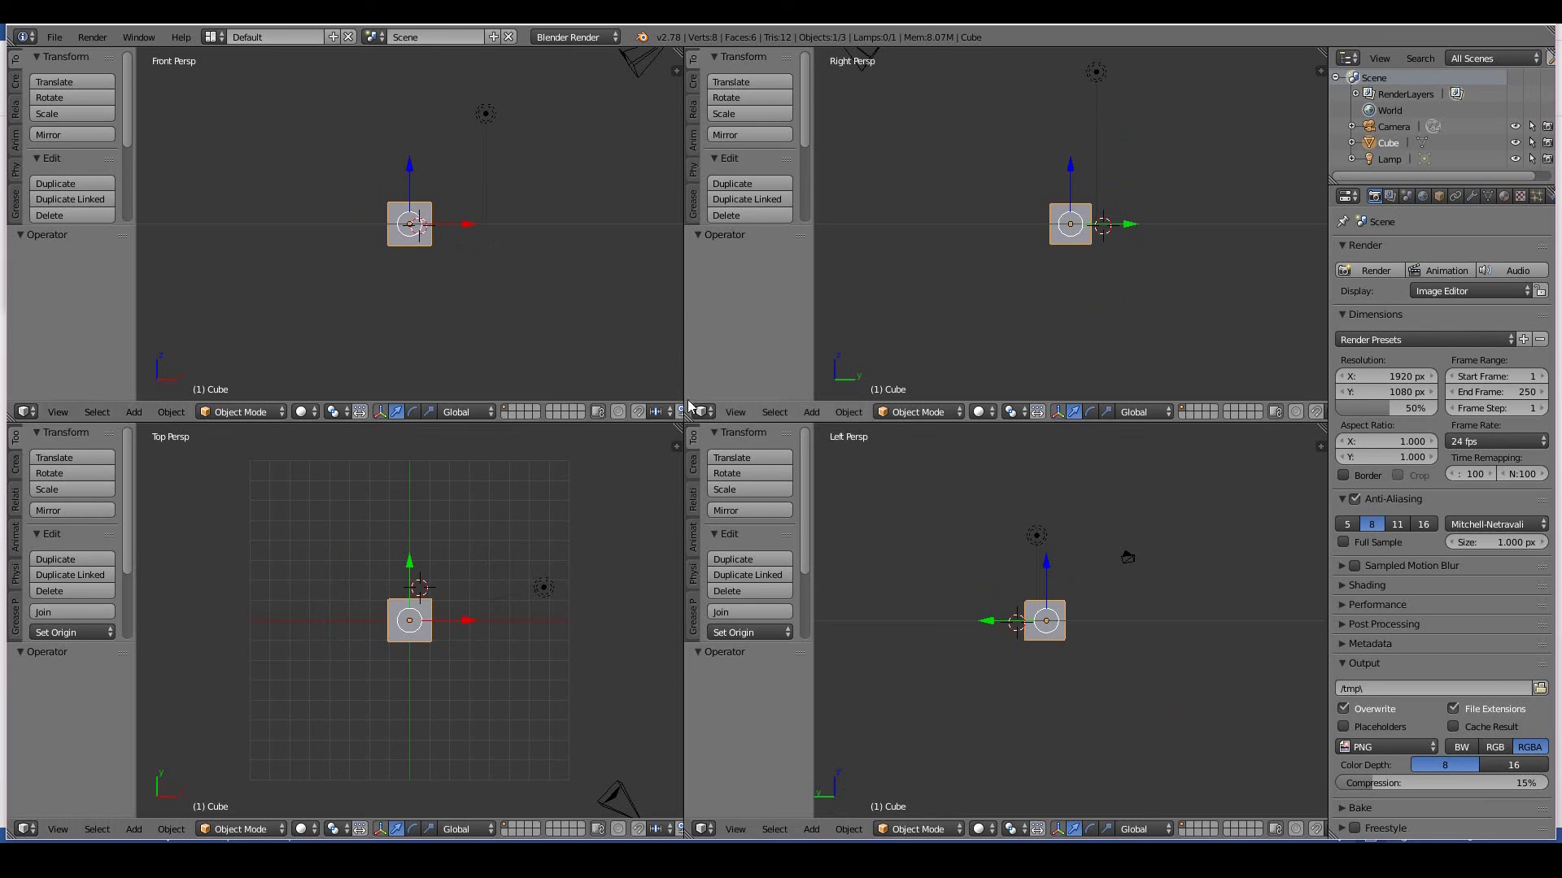
# Join left into right, top into front, then right into front, leaving one Front Persp view
pyautogui.moveTo(688, 415); pyautogui.dragTo(699, 480)
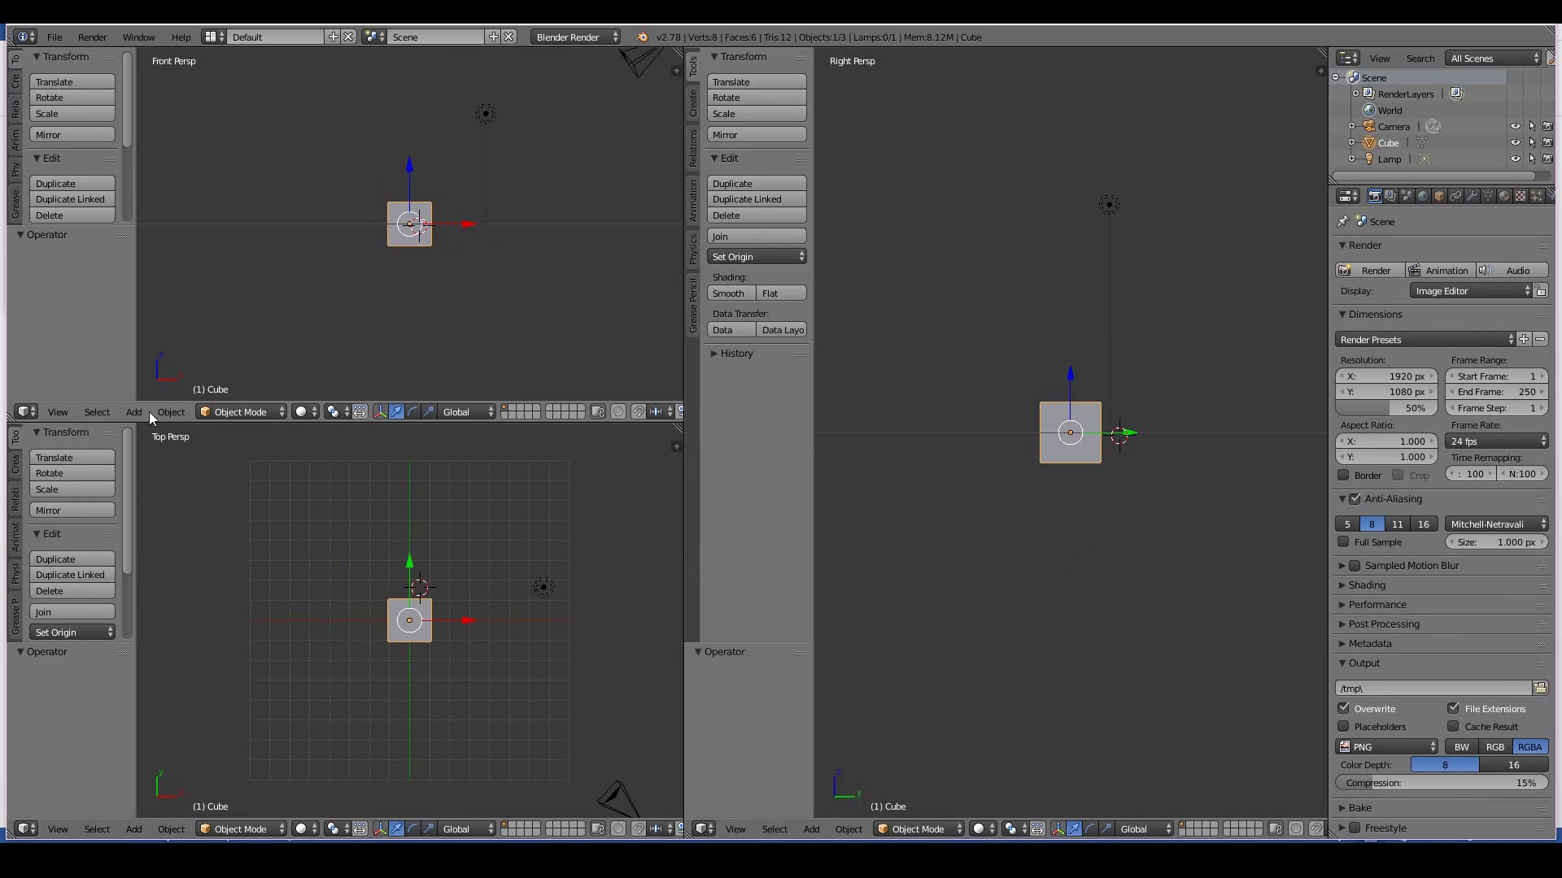
pyautogui.moveTo(18, 439); pyautogui.dragTo(569, 167)
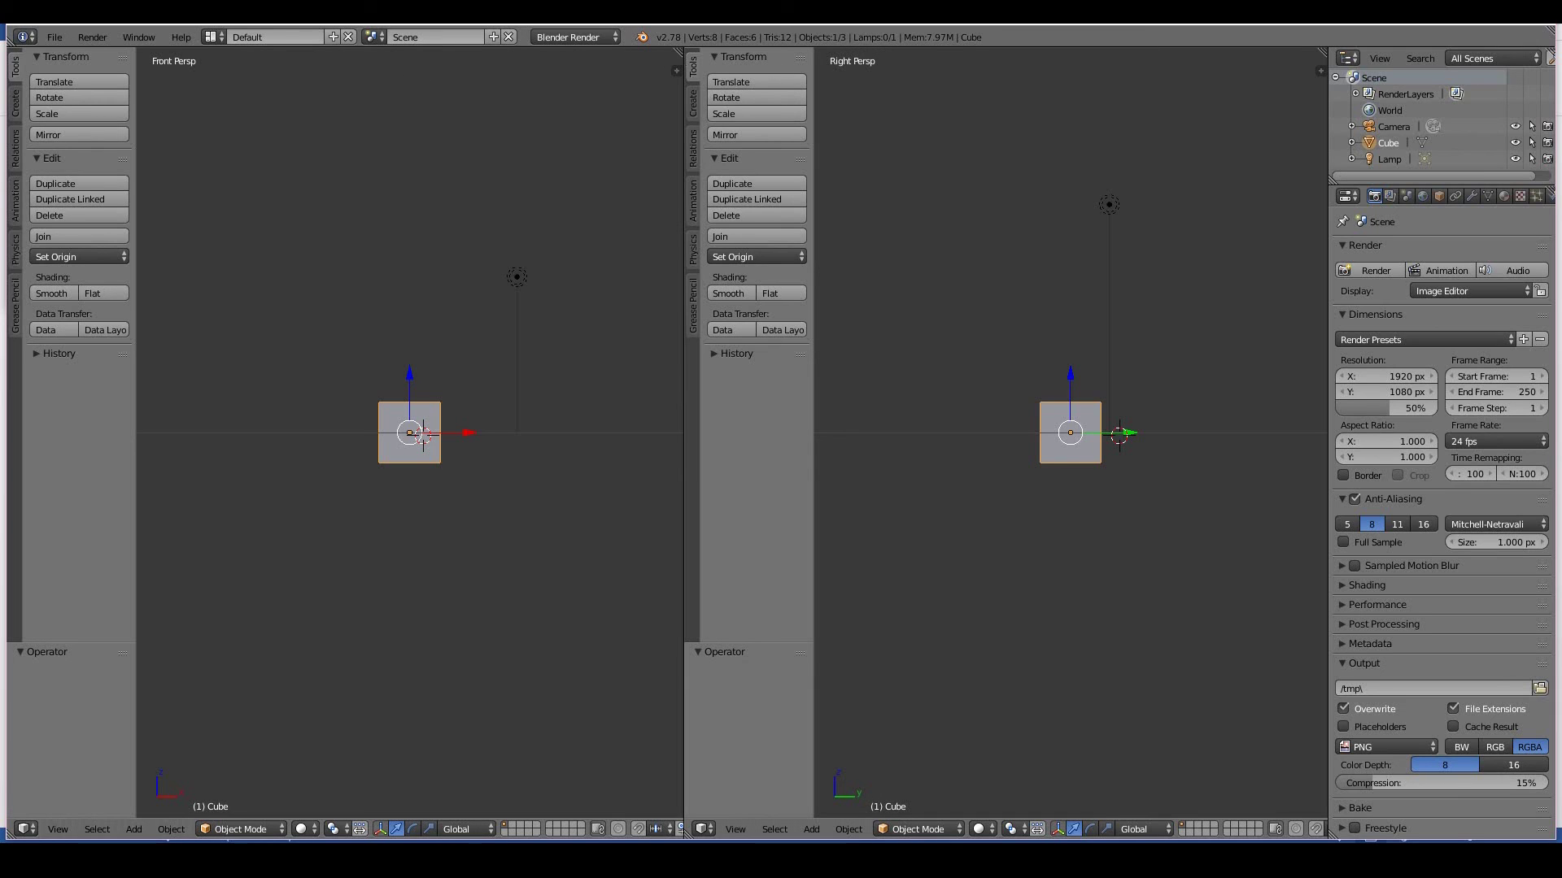
pyautogui.moveTo(675, 55); pyautogui.dragTo(1109, 145)
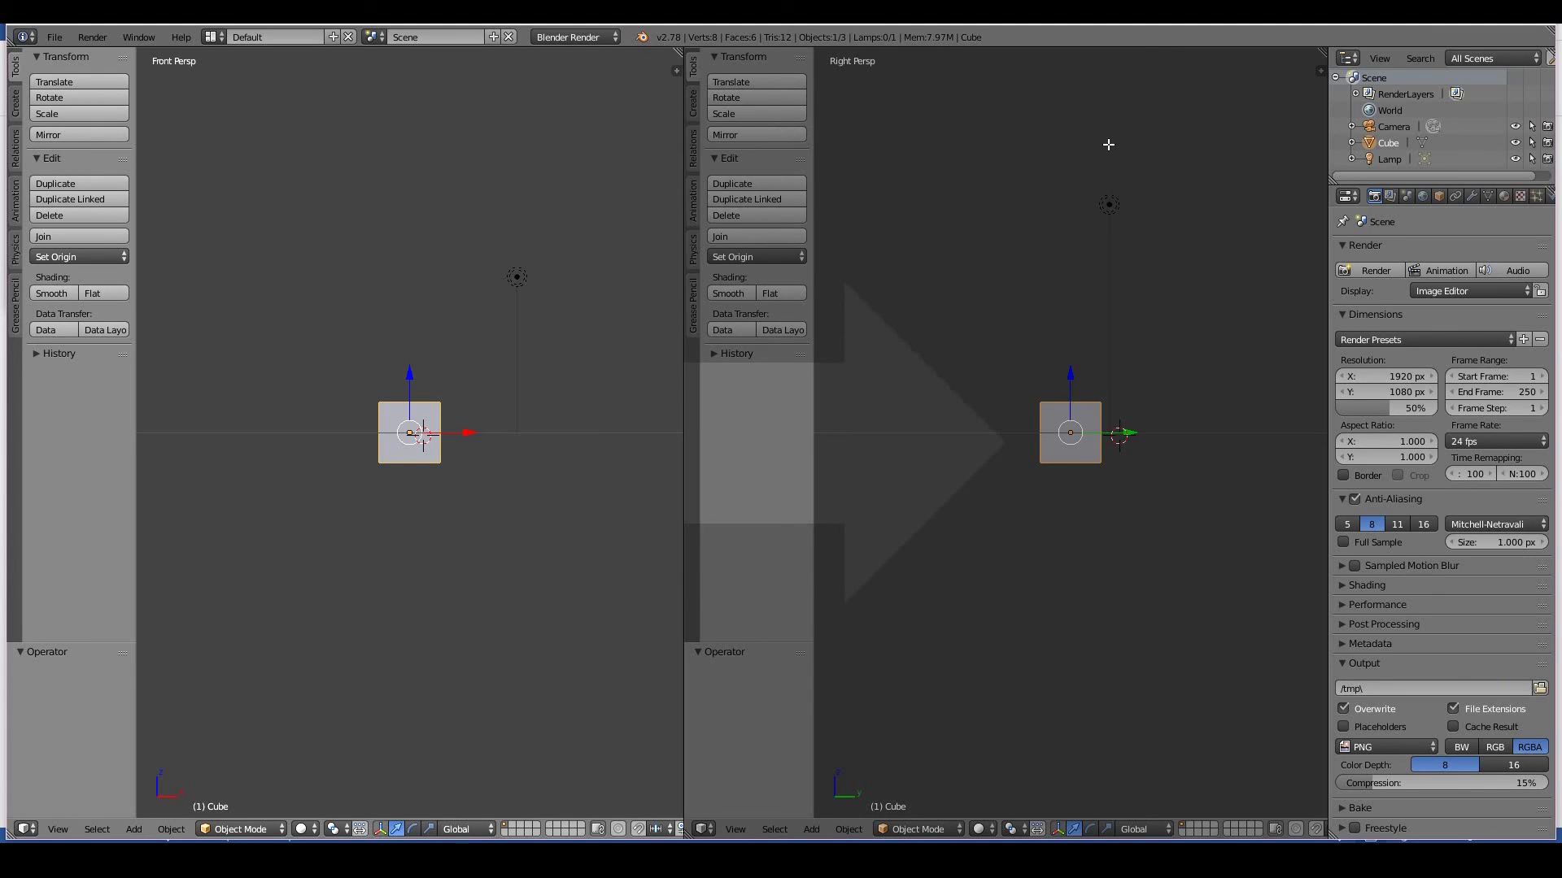
pyautogui.moveTo(1109, 145); pyautogui.dragTo(1108, 145)
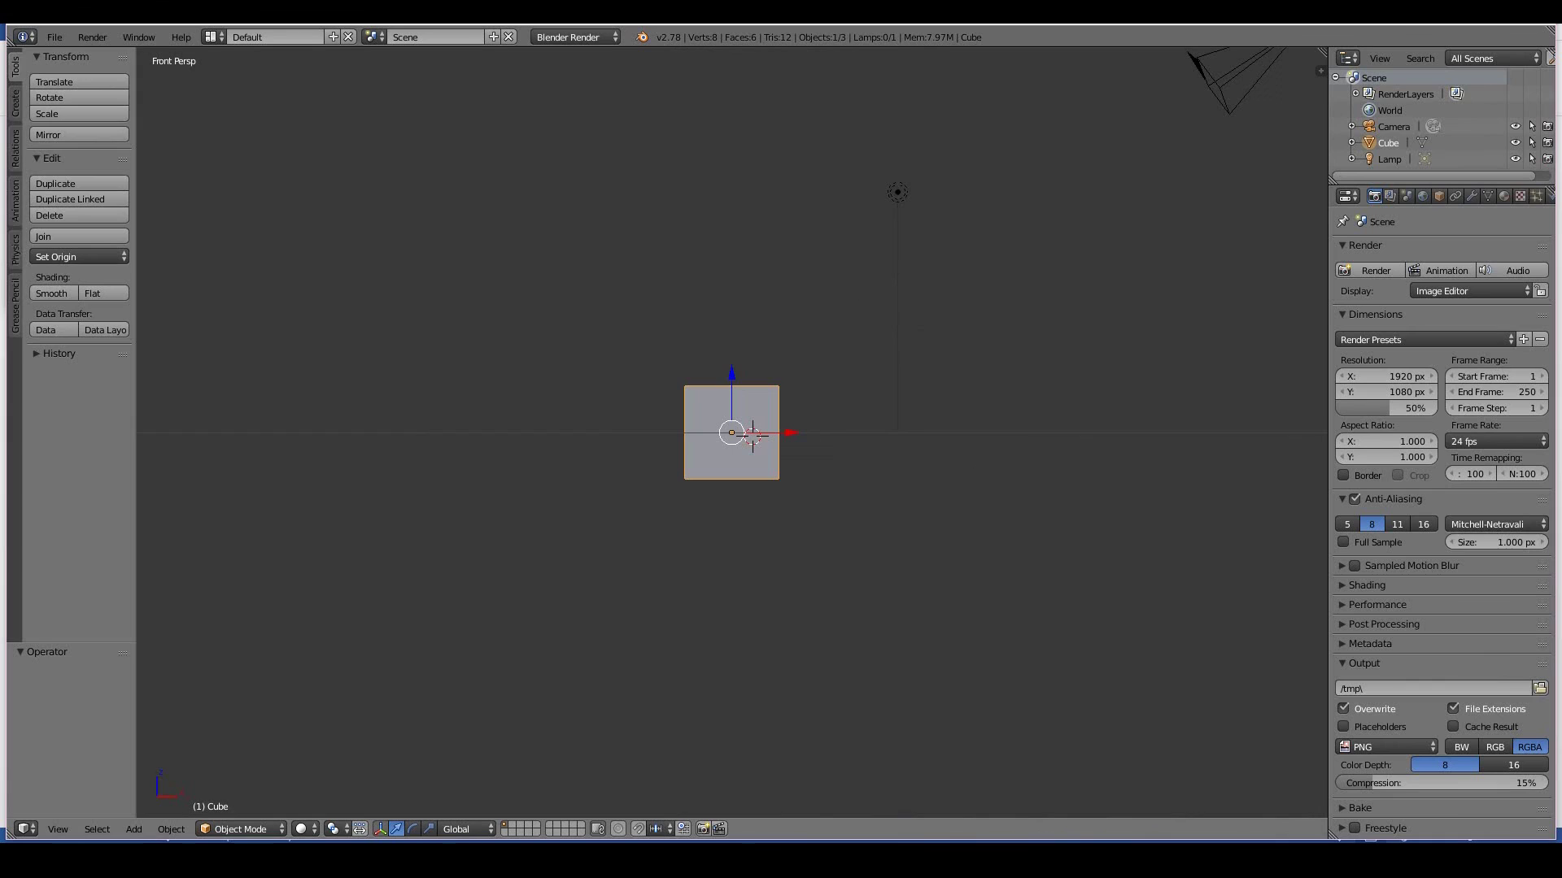